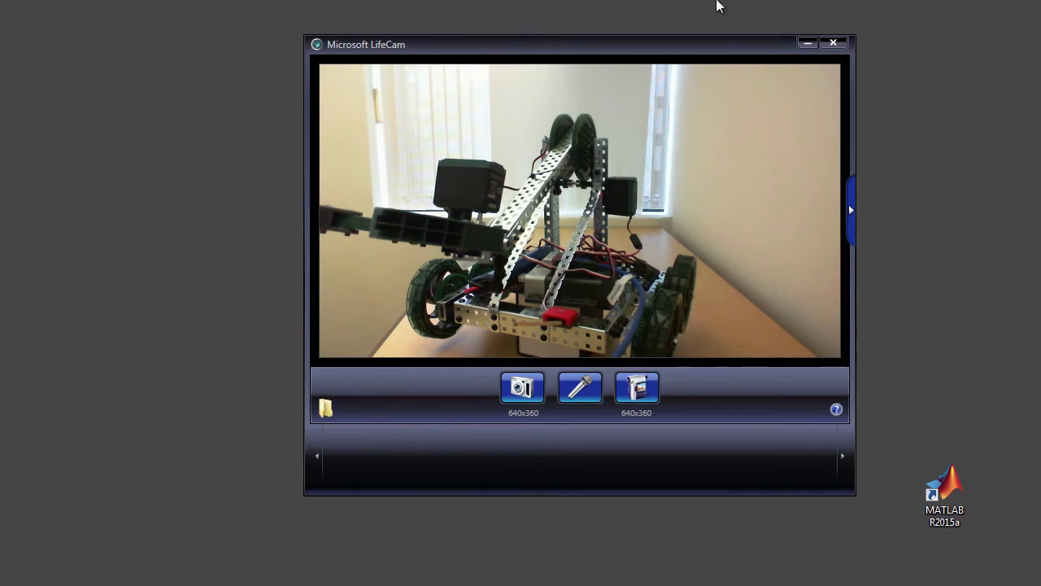
# Move the LifeCam preview window aside and make the untitled1 model the active window.
pyautogui.moveTo(686, 45); pyautogui.dragTo(836, 62)
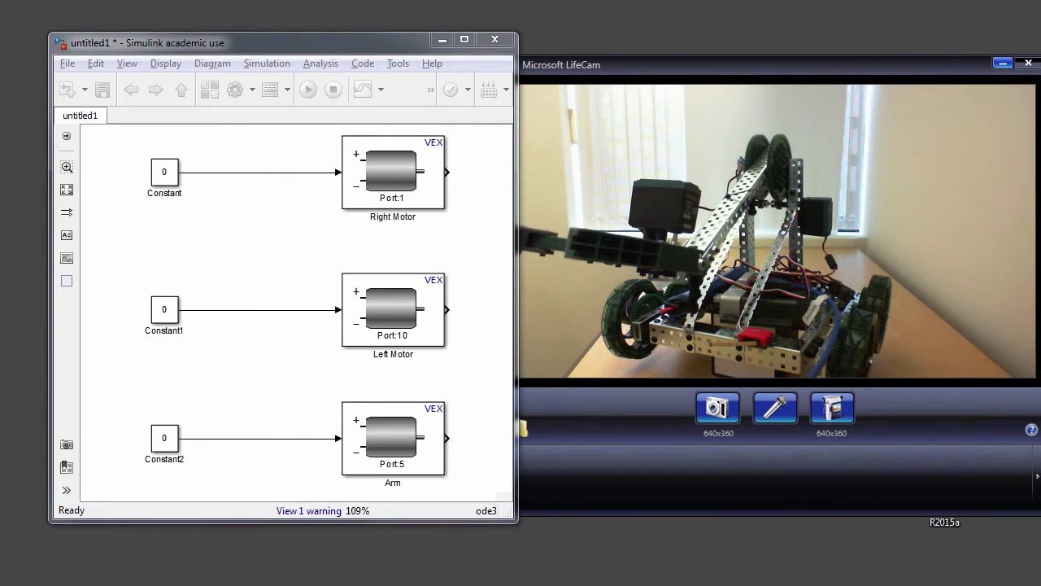
pyautogui.click(329, 45)
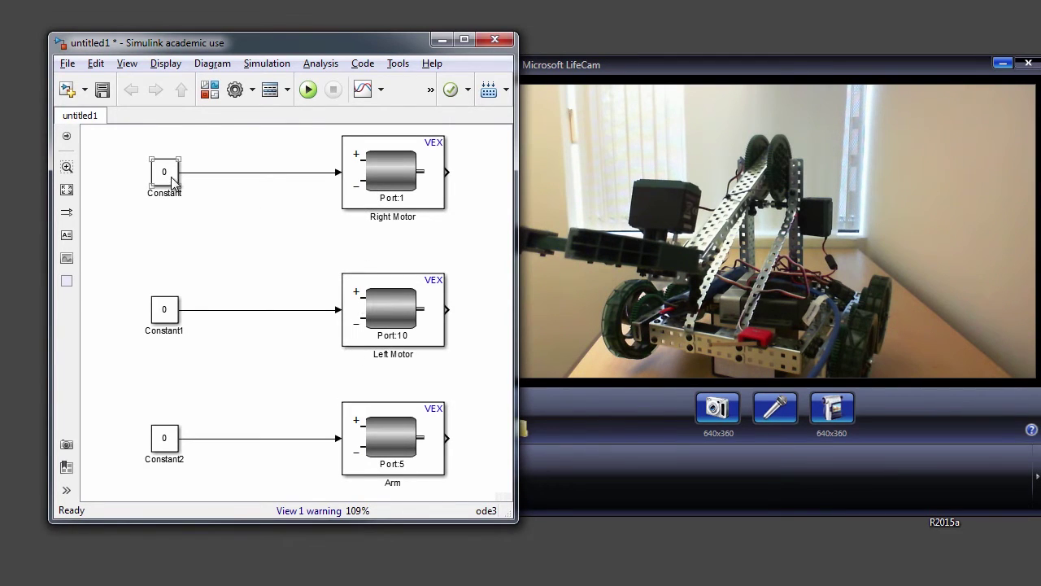
# Examine the three constant inputs and the port assignments of the Right Motor, Left Motor and Arm blocks.
pyautogui.click(166, 303)
pyautogui.click(170, 451)
pyautogui.click(262, 443)
pyautogui.click(176, 178)
pyautogui.click(399, 339)
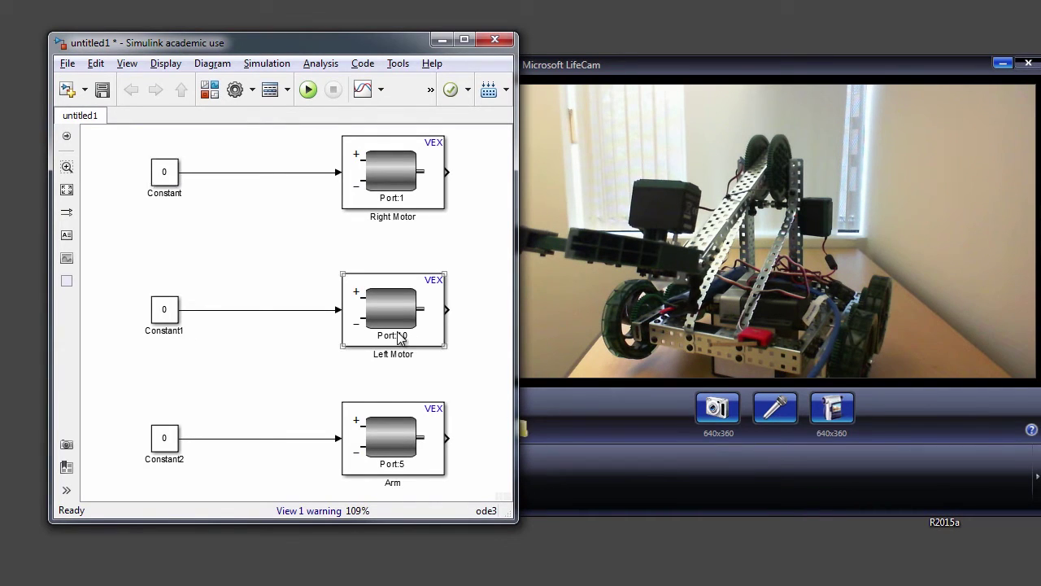
pyautogui.click(419, 352)
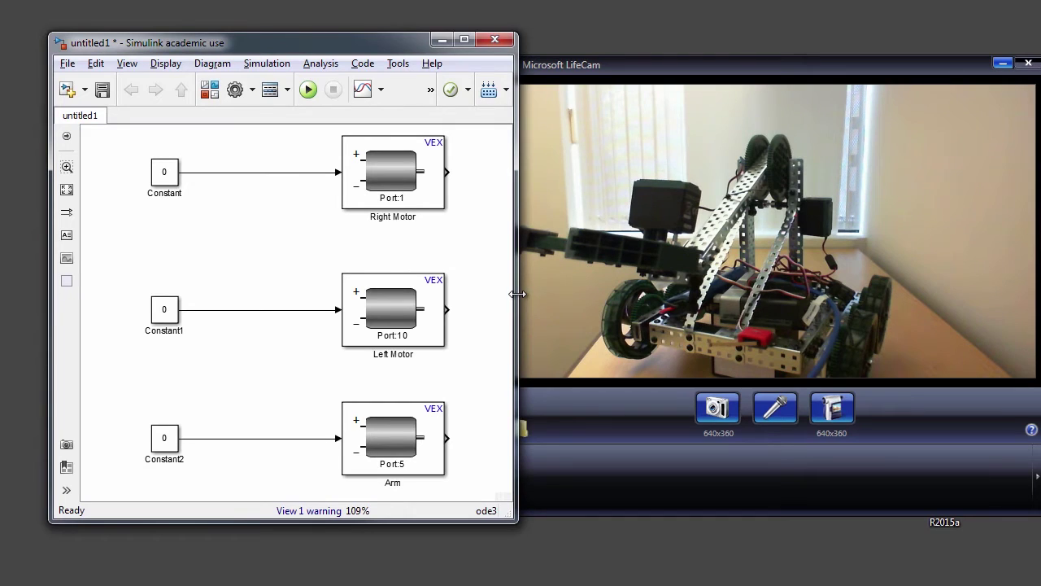
pyautogui.moveTo(518, 294); pyautogui.dragTo(530, 297)
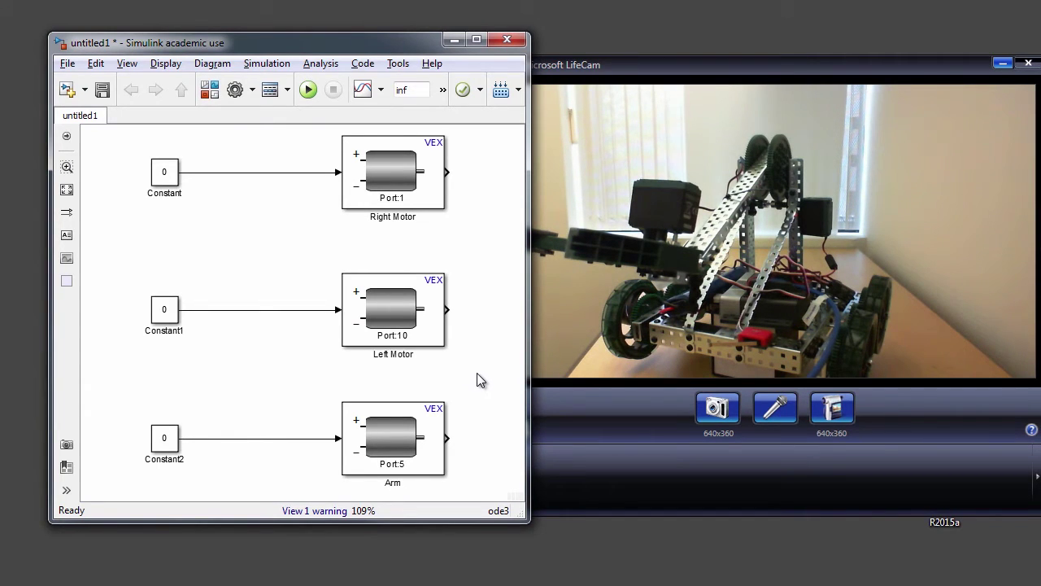
pyautogui.click(390, 203)
pyautogui.click(394, 327)
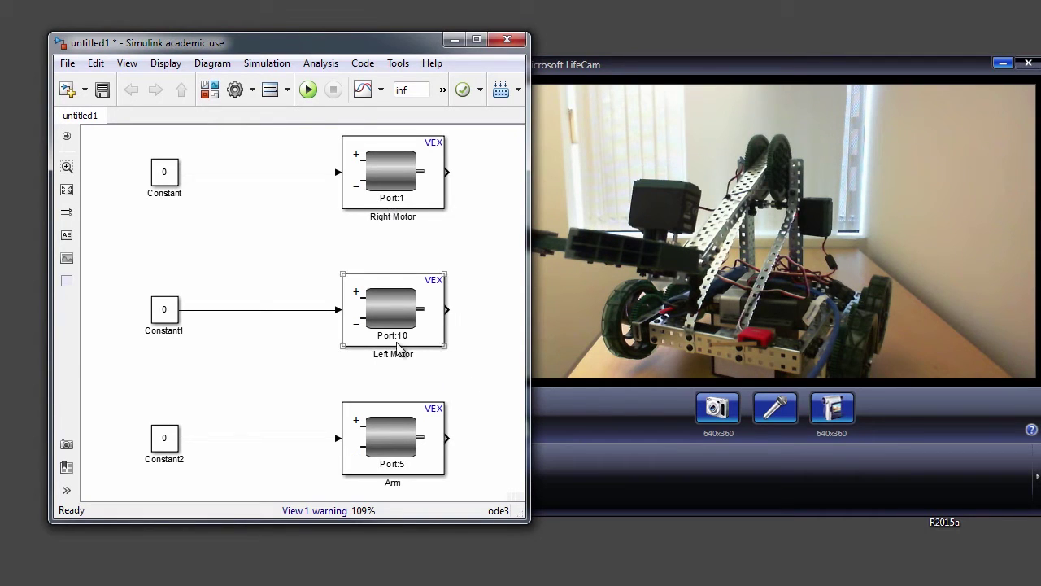
pyautogui.click(382, 227)
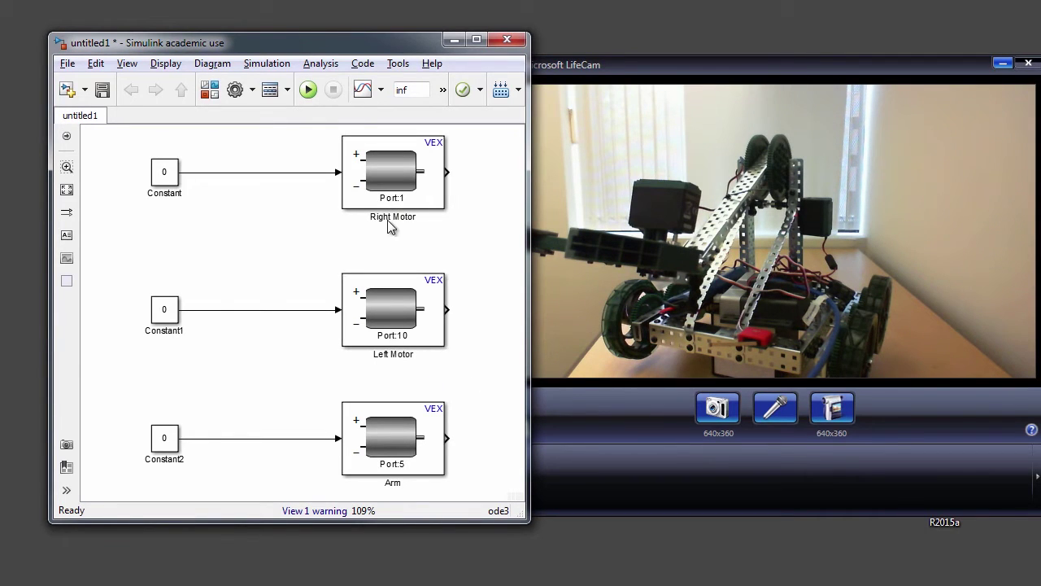
pyautogui.click(406, 321)
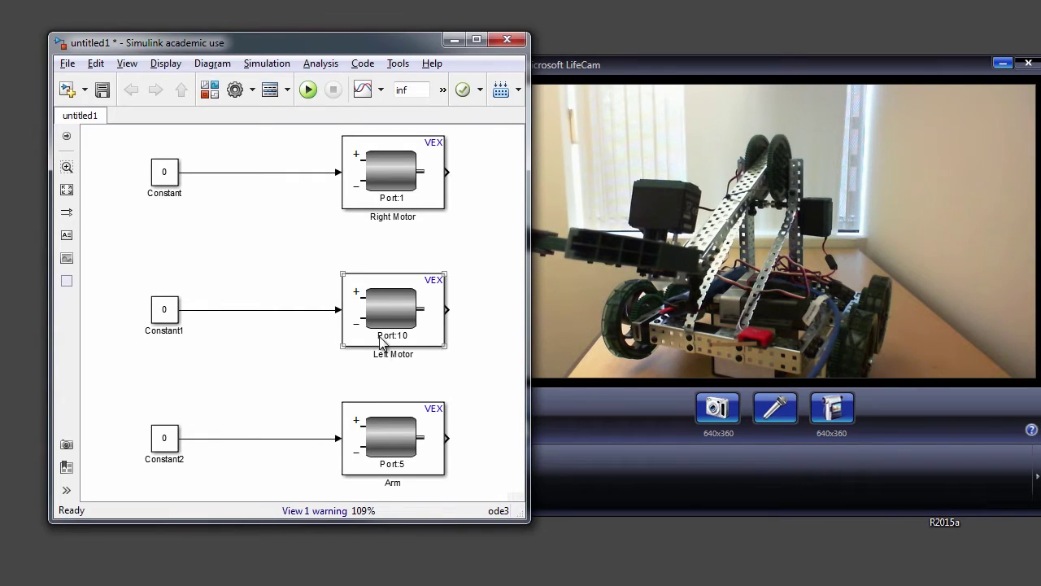
pyautogui.click(353, 239)
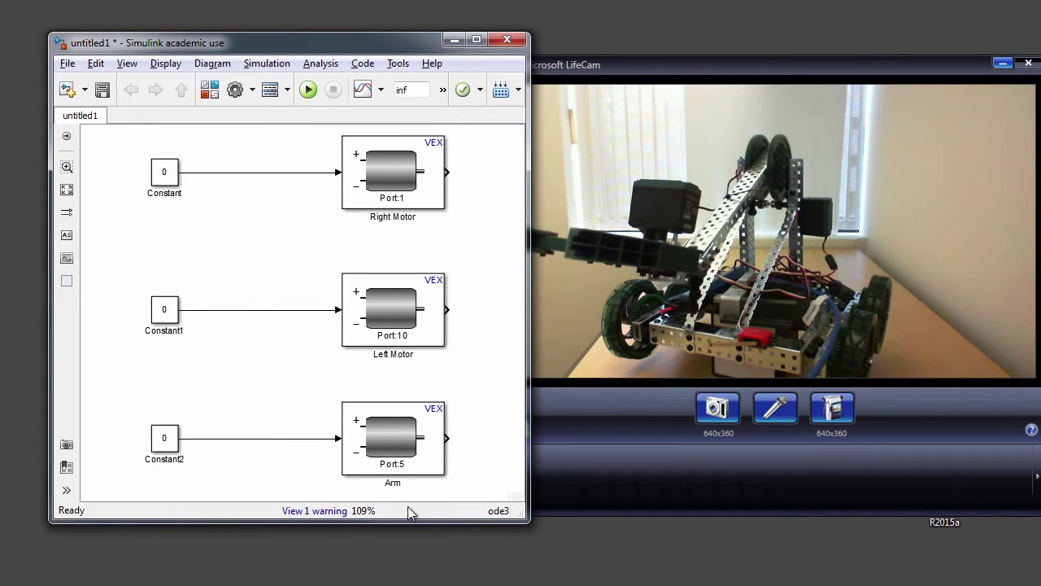
pyautogui.click(406, 472)
pyautogui.click(627, 444)
pyautogui.click(468, 465)
# Set the model's simulation mode to External and fit the model window beside the camera preview.
pyautogui.moveTo(530, 254); pyautogui.dragTo(798, 254)
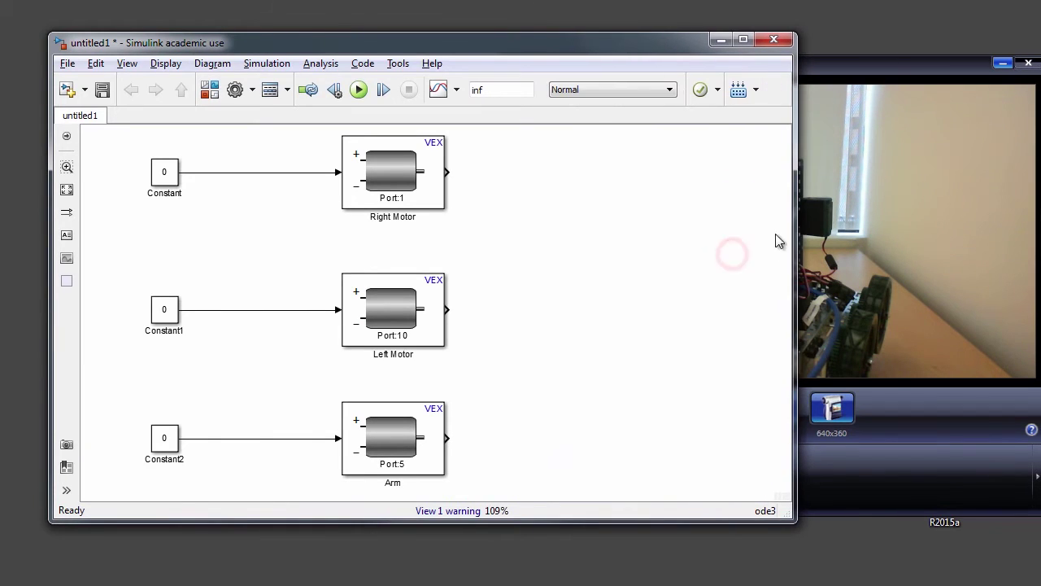
pyautogui.click(603, 91)
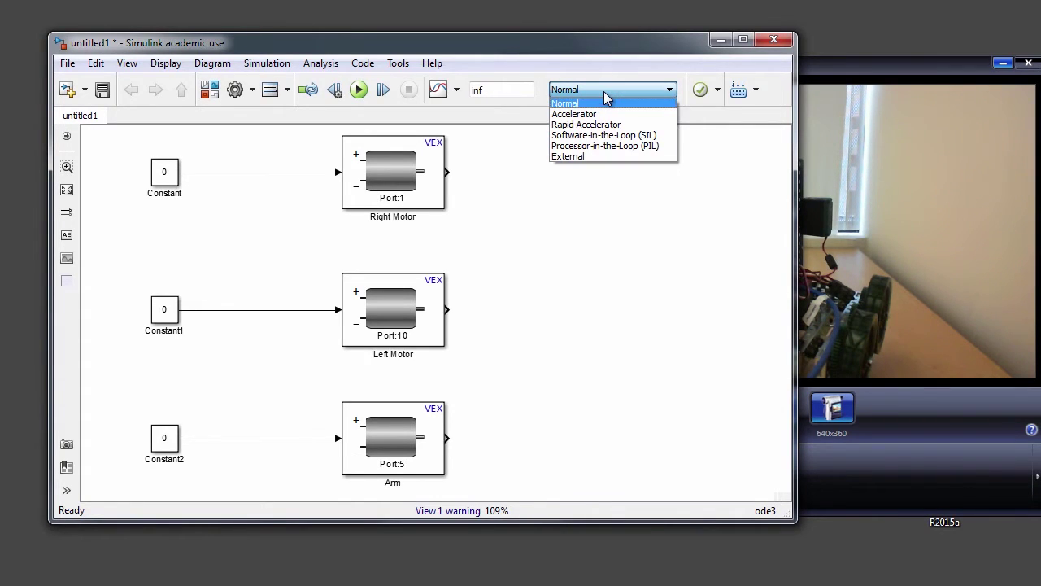
pyautogui.click(611, 157)
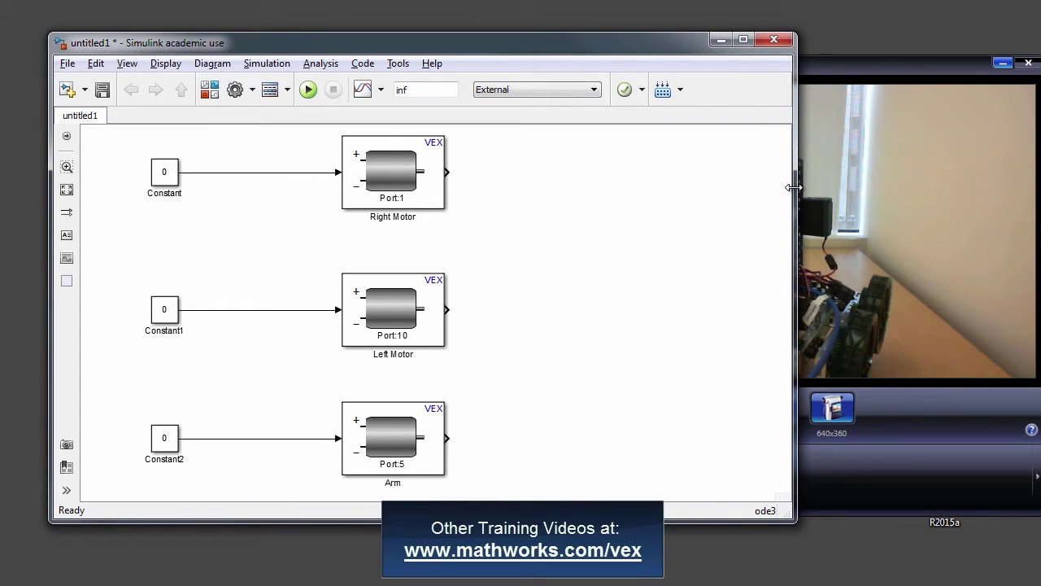
pyautogui.moveTo(793, 187); pyautogui.dragTo(667, 198)
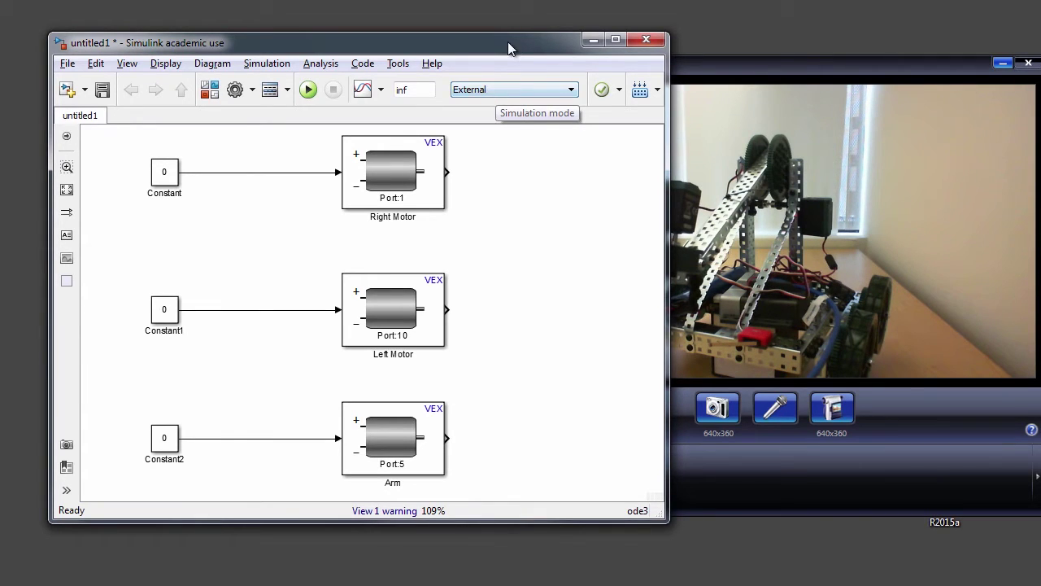
pyautogui.moveTo(510, 45); pyautogui.dragTo(476, 56)
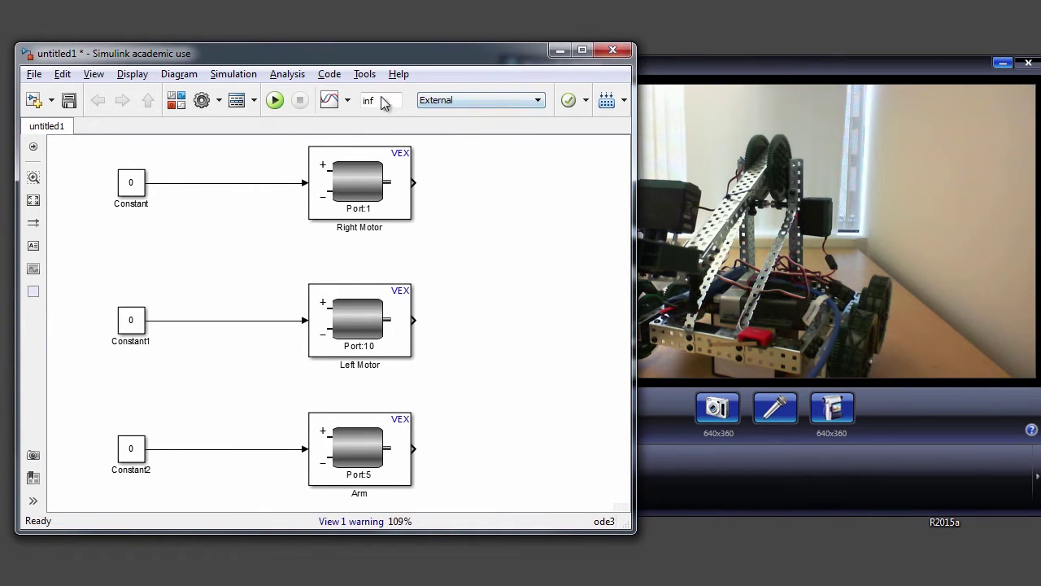
# Run the untitled1 model on the VEX target hardware, keeping the robot's camera preview in view during the build.
pyautogui.click(275, 108)
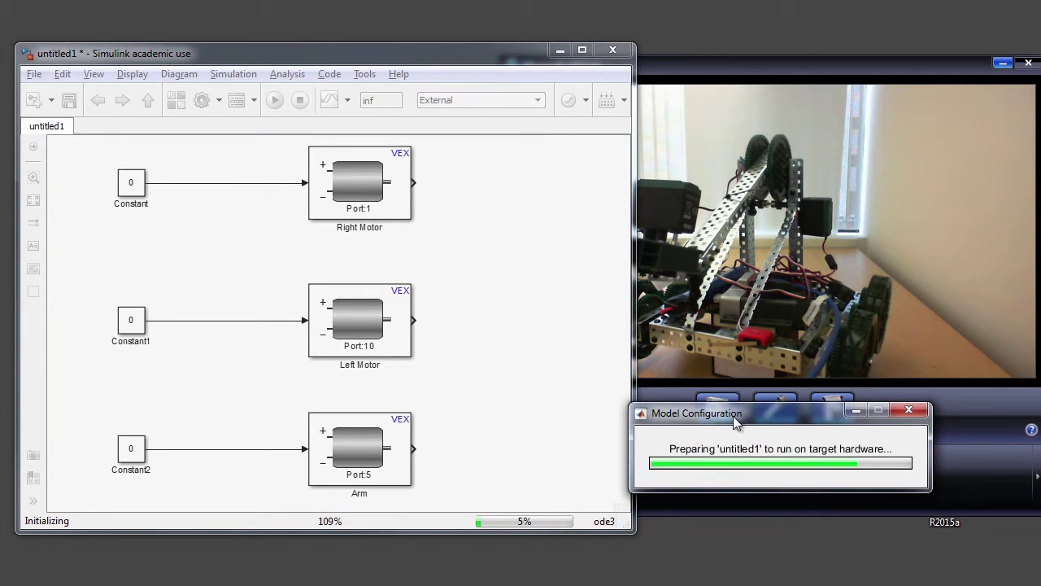
pyautogui.moveTo(735, 418); pyautogui.dragTo(681, 305)
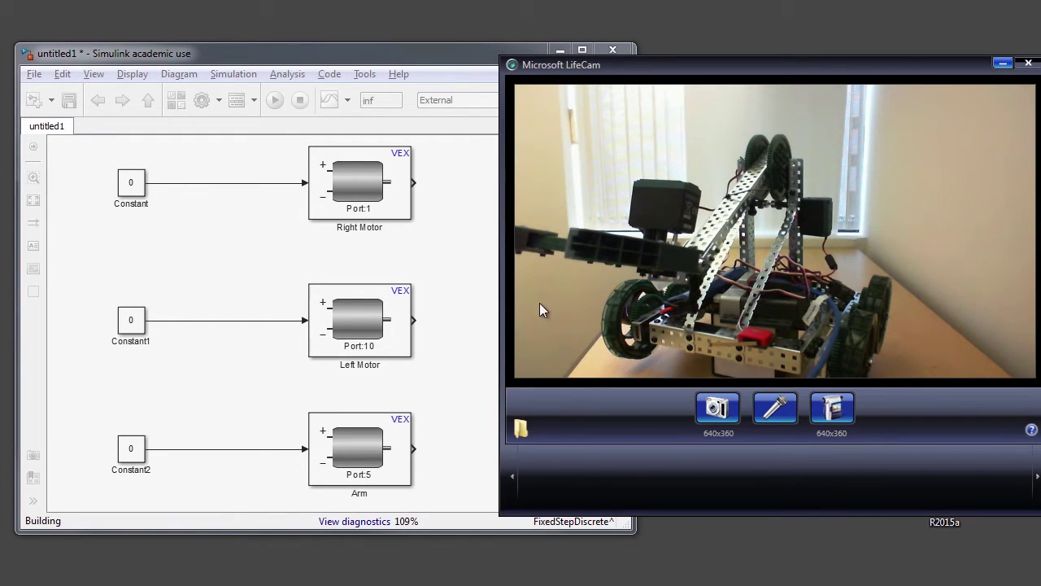
pyautogui.click(452, 301)
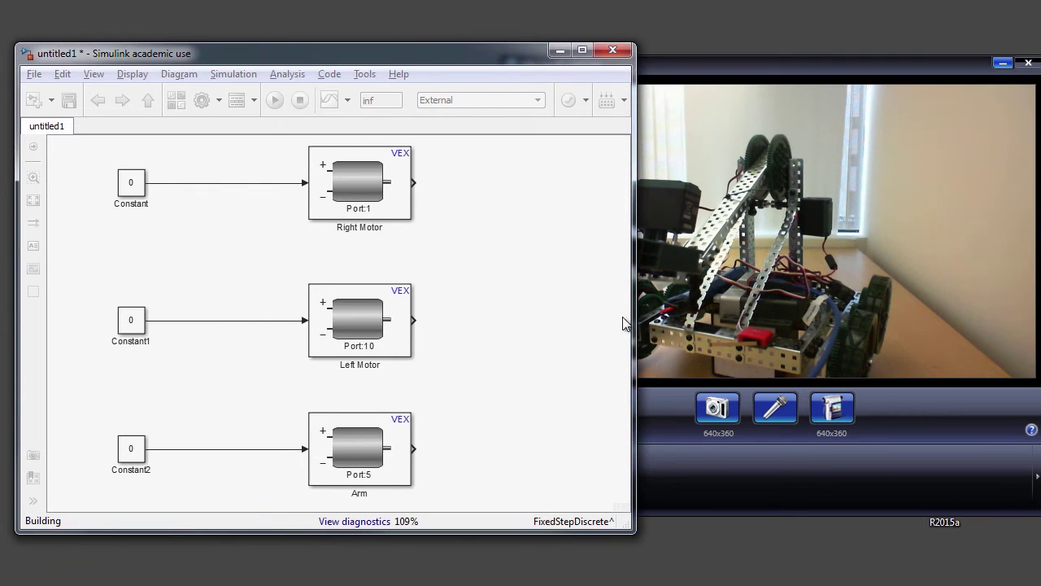
pyautogui.click(845, 292)
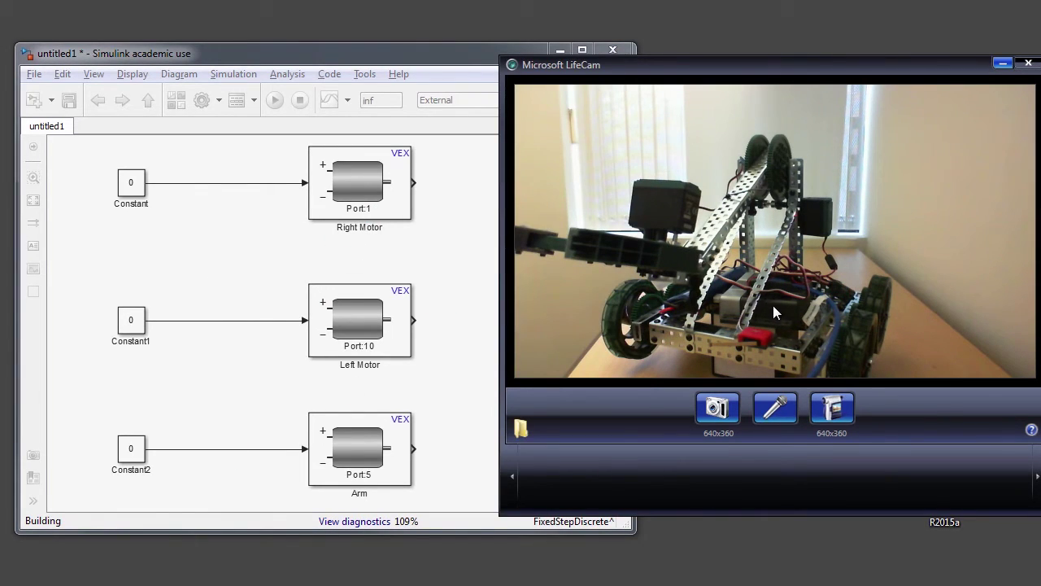
pyautogui.click(437, 478)
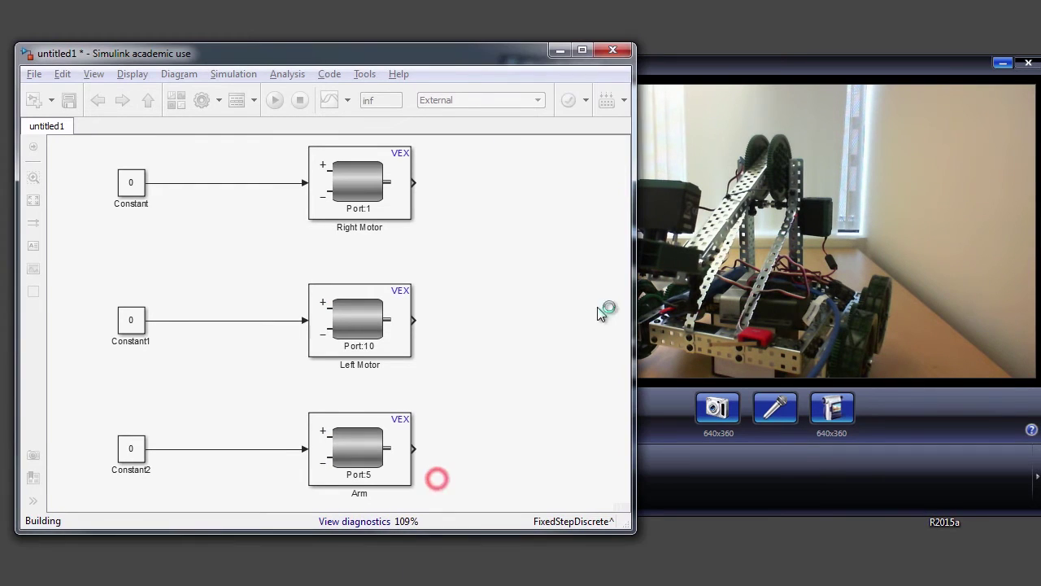
pyautogui.moveTo(489, 58); pyautogui.dragTo(538, 43)
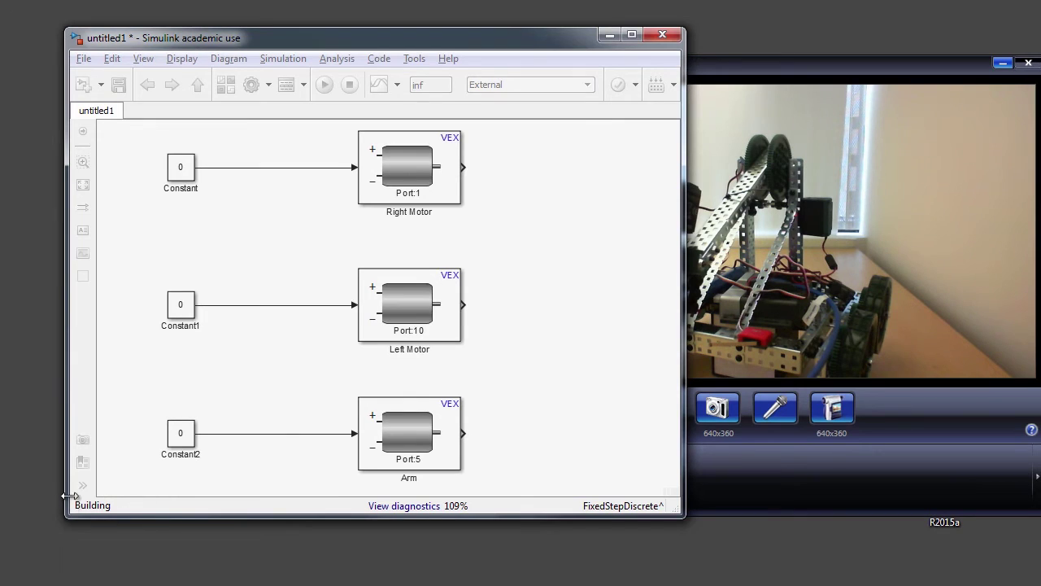
# Check the build and download log in the Diagnostic Viewer, minimize it, and view the robot in the camera preview.
pyautogui.click(382, 508)
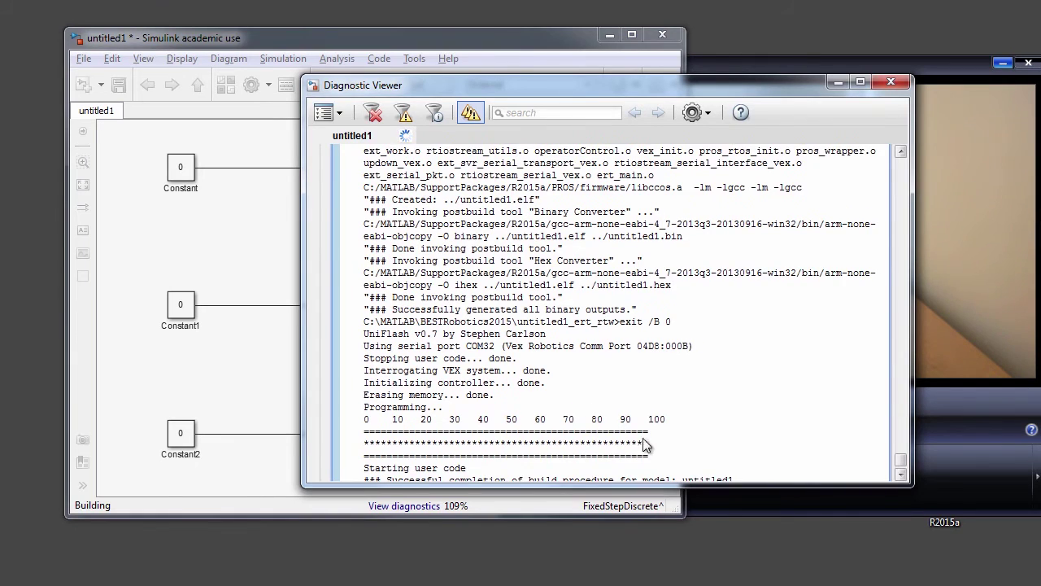
pyautogui.click(838, 82)
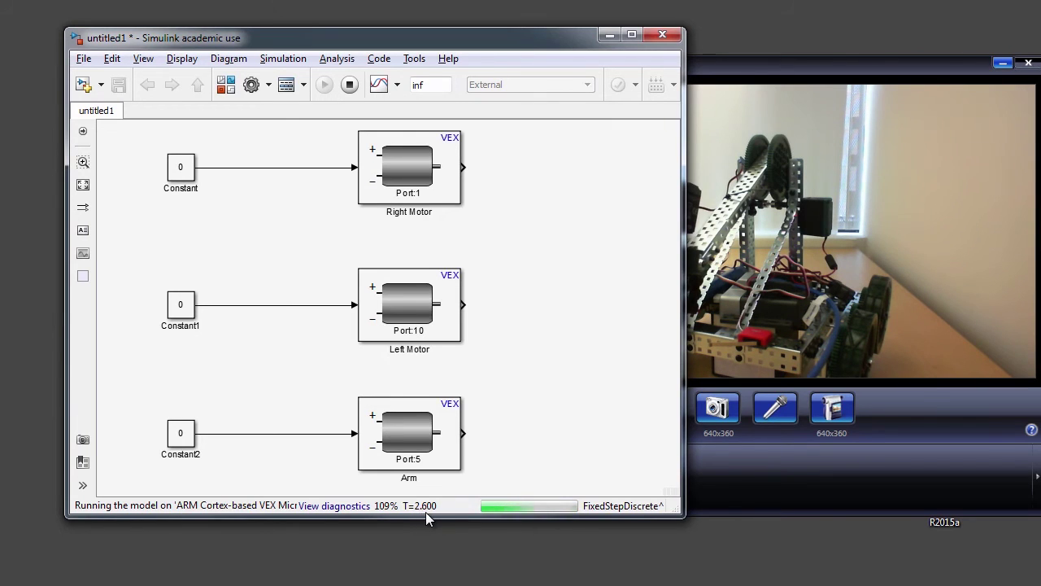
pyautogui.moveTo(561, 40); pyautogui.dragTo(521, 50)
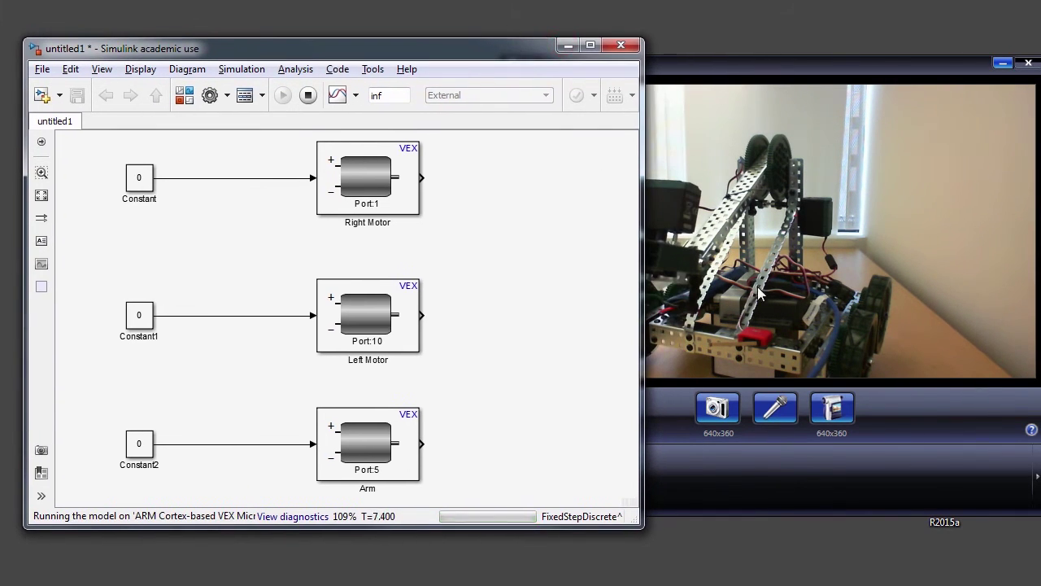
pyautogui.click(779, 73)
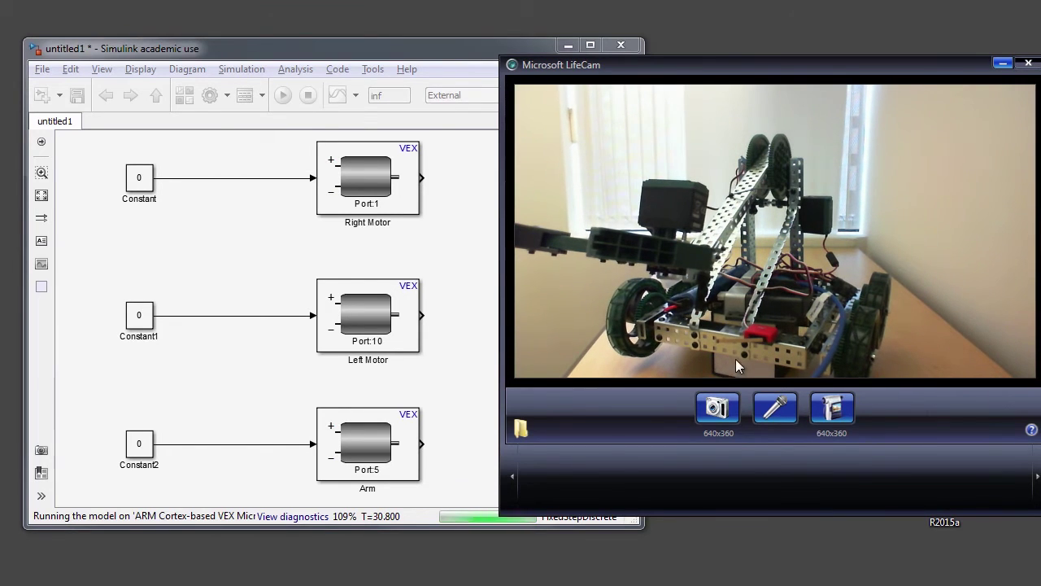
# Set the Right Motor's constant input to 20 while the model runs and watch the robot in the camera preview.
pyautogui.click(222, 274)
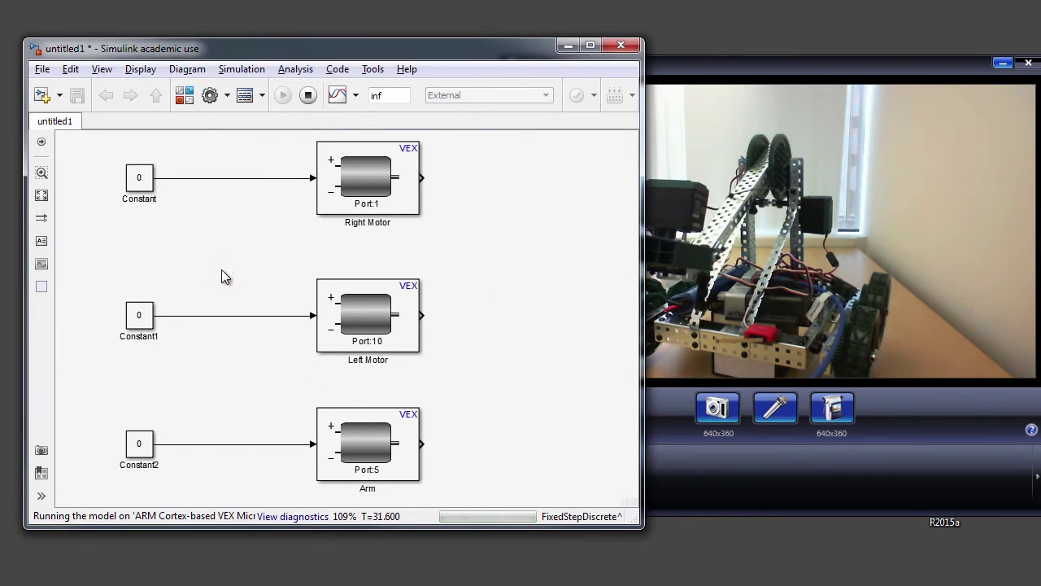
pyautogui.doubleClick(139, 179)
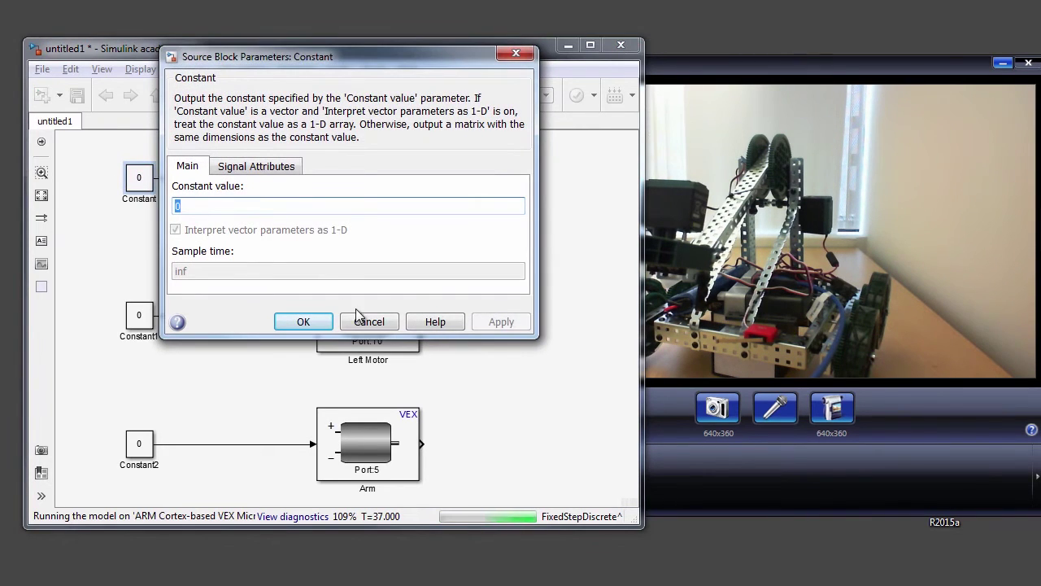
pyautogui.write('20')
pyautogui.press('Return')
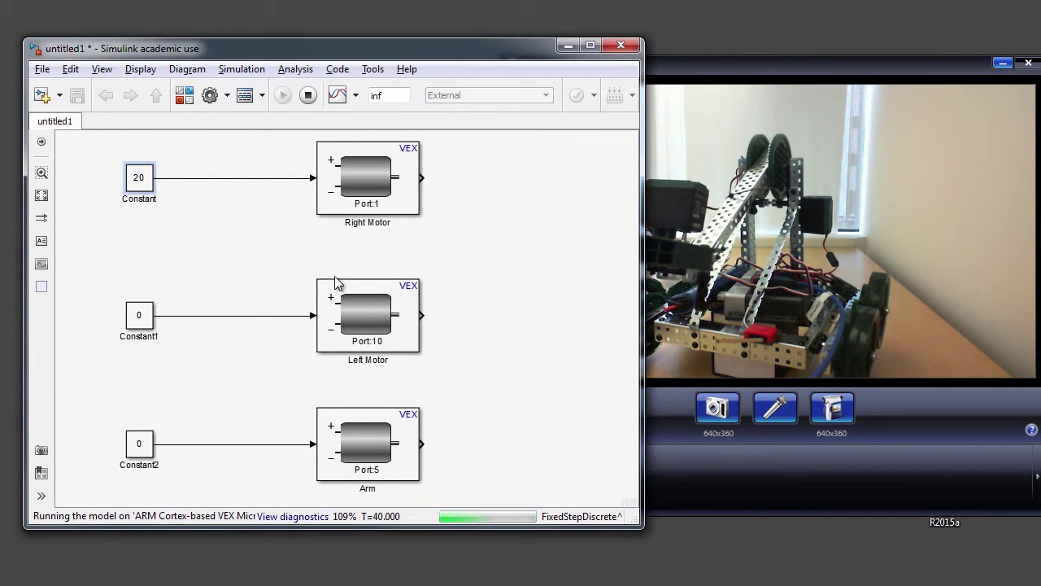
pyautogui.click(718, 80)
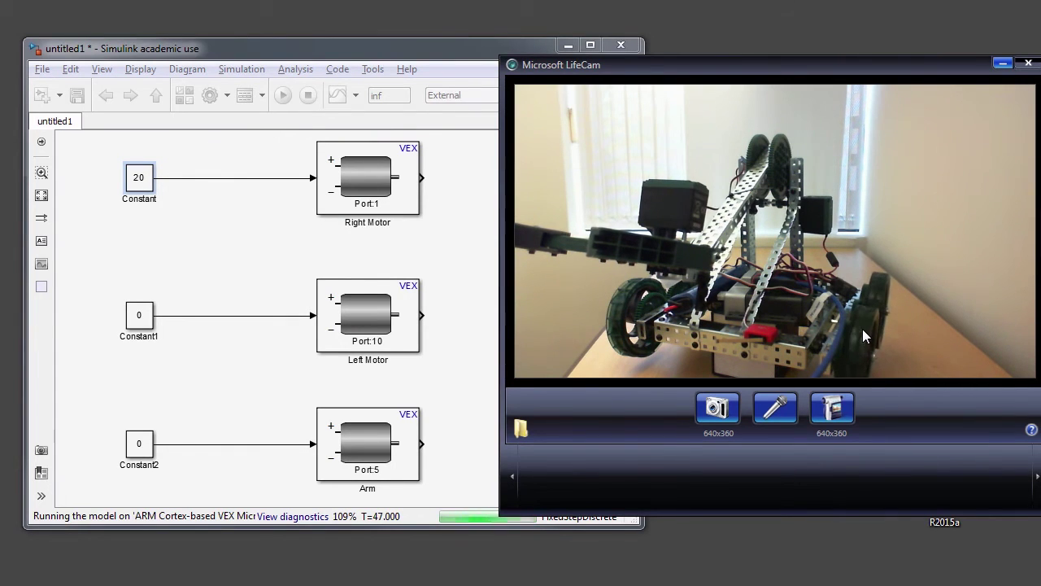
# Set the Left Motor's constant input to 20 while the model keeps running.
pyautogui.click(138, 319)
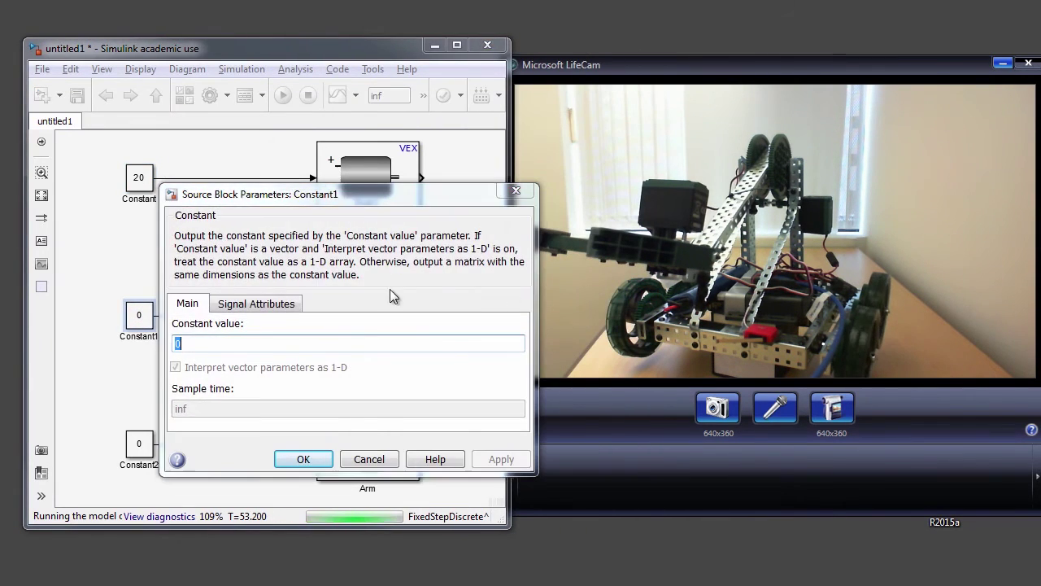
pyautogui.click(204, 345)
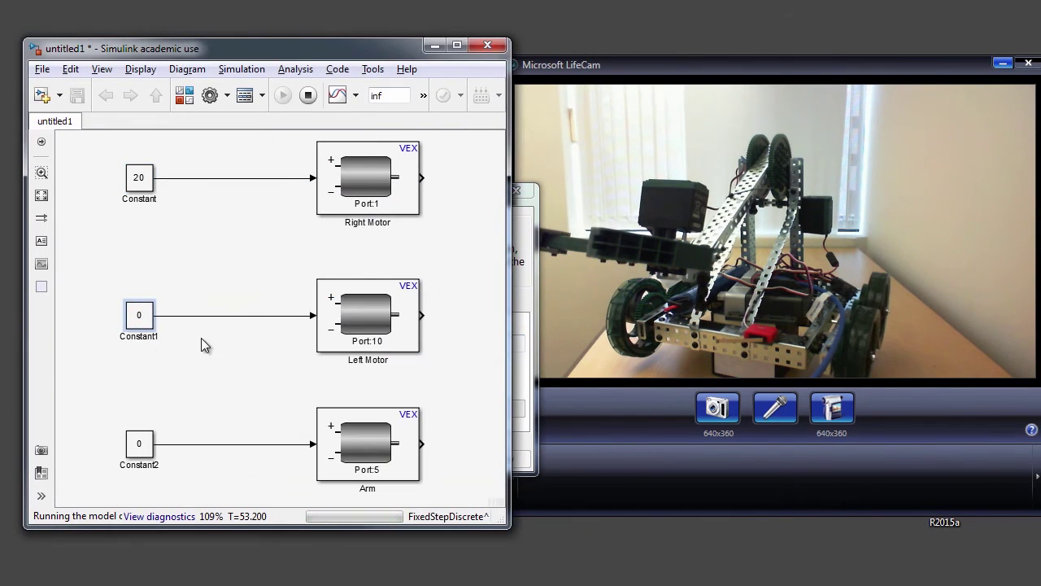
pyautogui.click(528, 382)
pyautogui.doubleClick(252, 338)
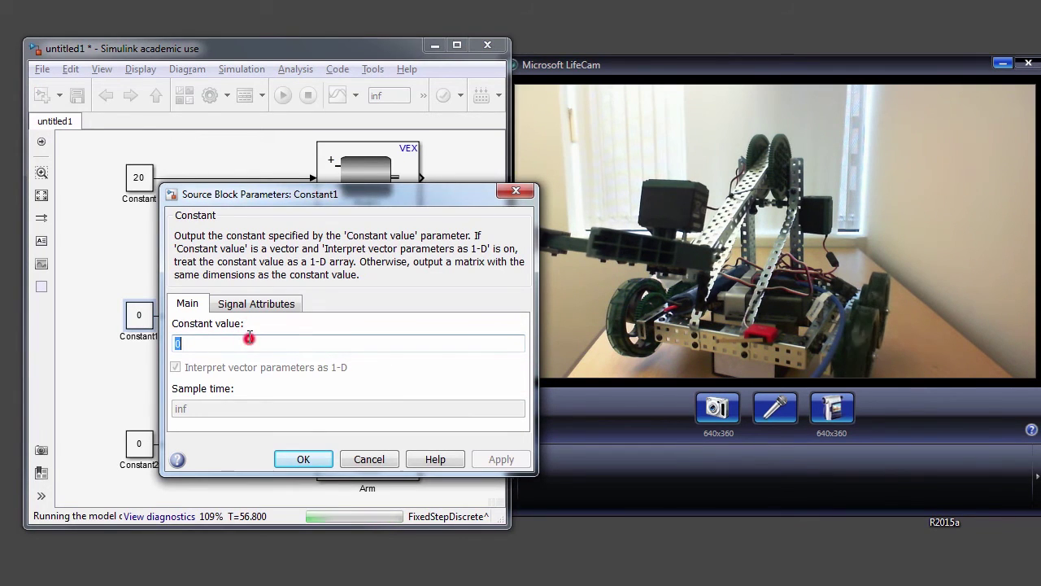
pyautogui.write('20')
pyautogui.press('Return')
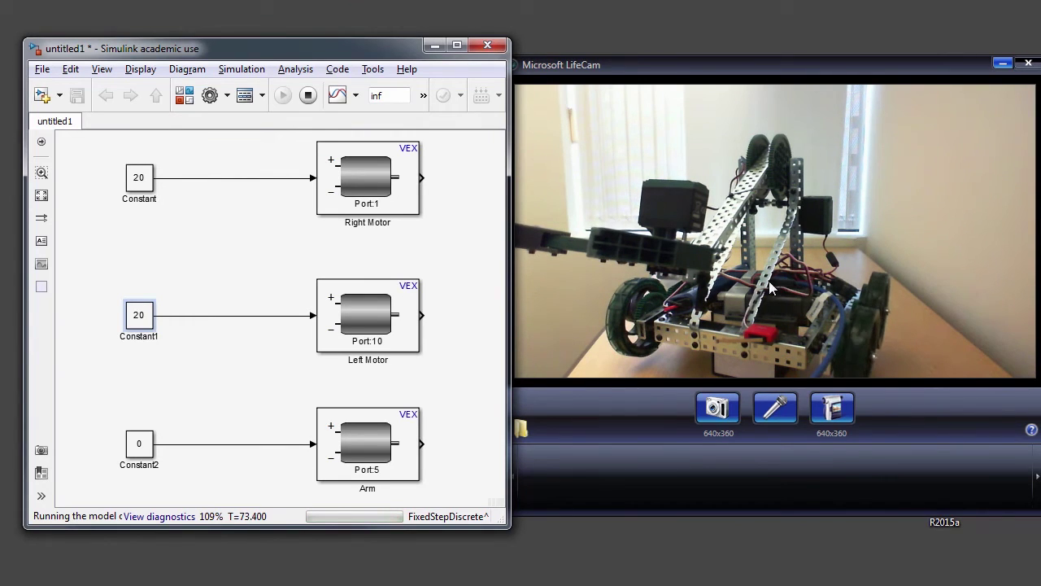
# Stop both drive motors by setting the Left Motor's and the Right Motor's constant inputs to 0.
pyautogui.doubleClick(140, 318)
pyautogui.write('0')
pyautogui.press('Return')
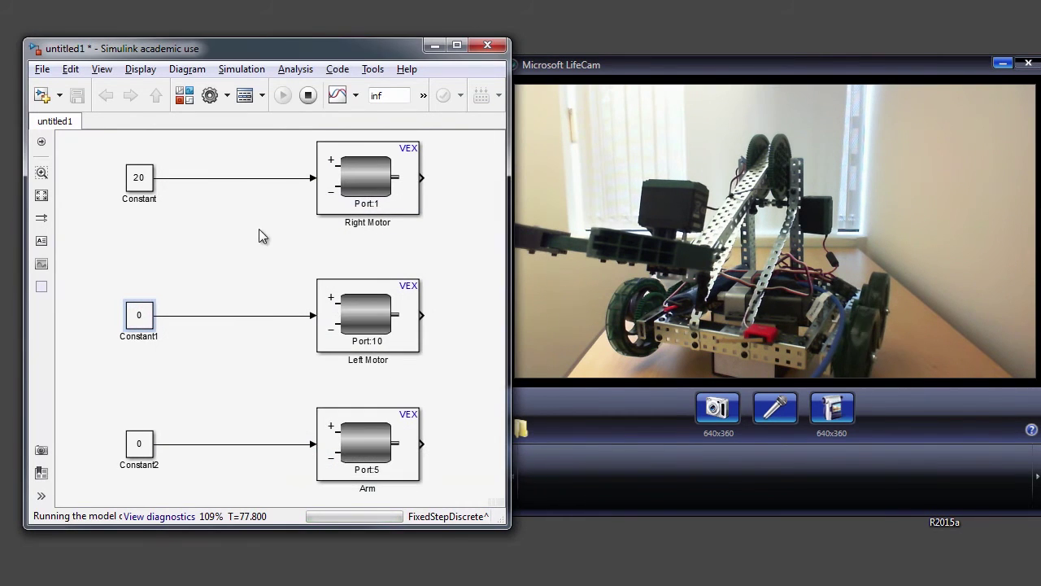
pyautogui.doubleClick(135, 178)
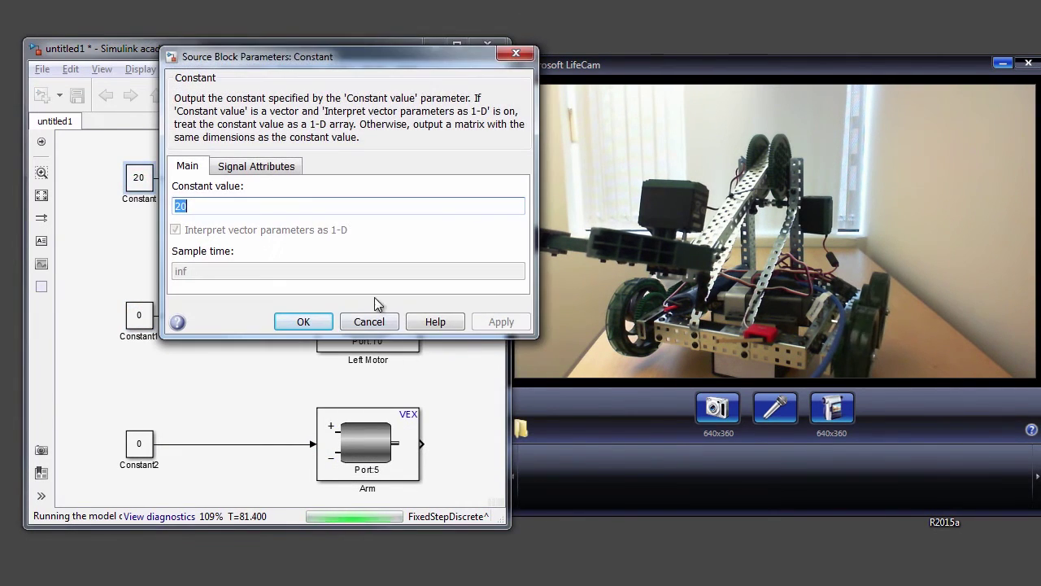
pyautogui.write('0')
pyautogui.press('Return')
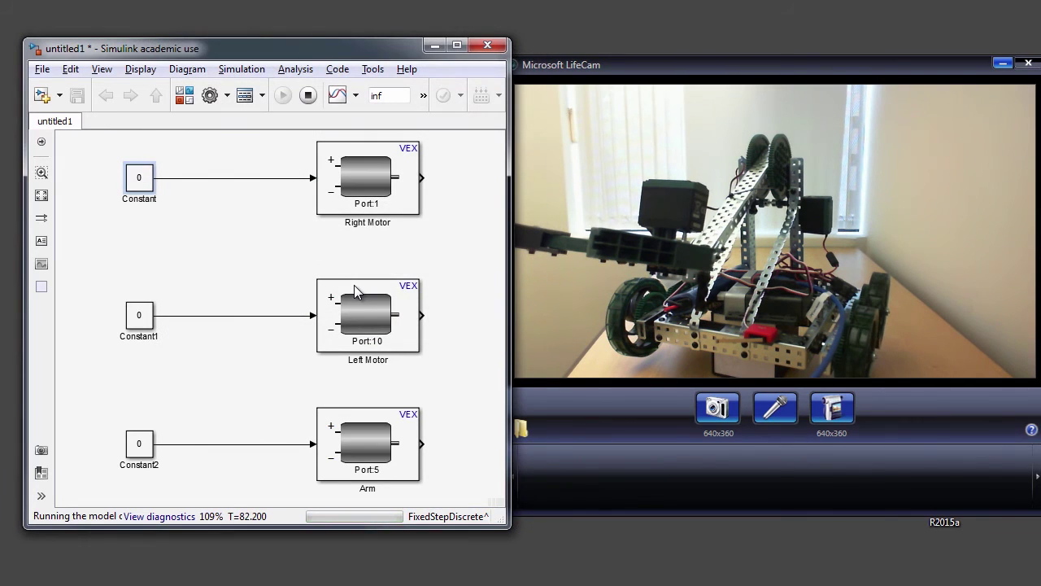
# Run the right motor in reverse by giving its Constant block a negative value, and set that constant back to 0.
pyautogui.doubleClick(140, 177)
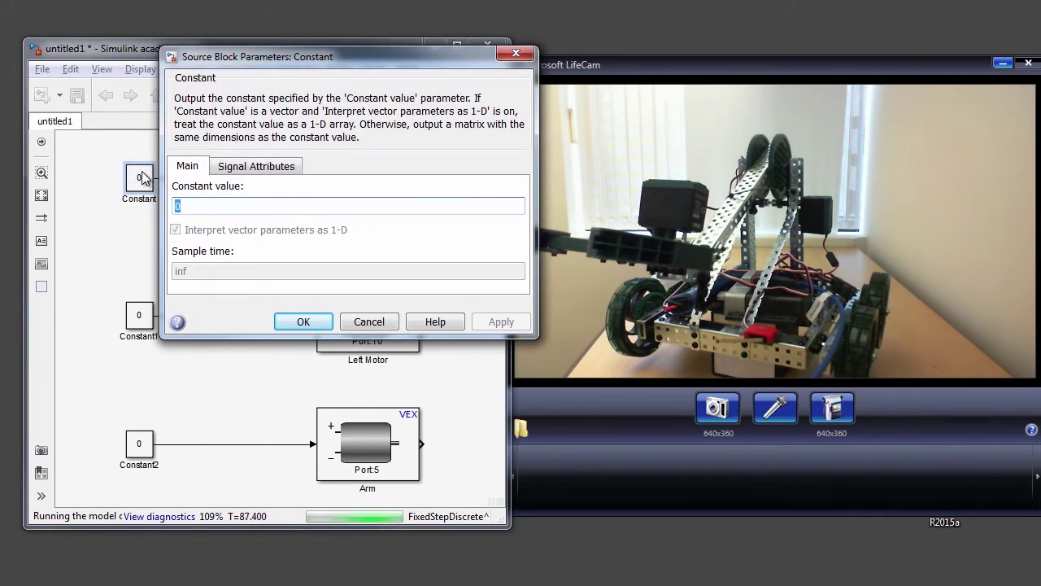
pyautogui.write('-2')
pyautogui.press('Return')
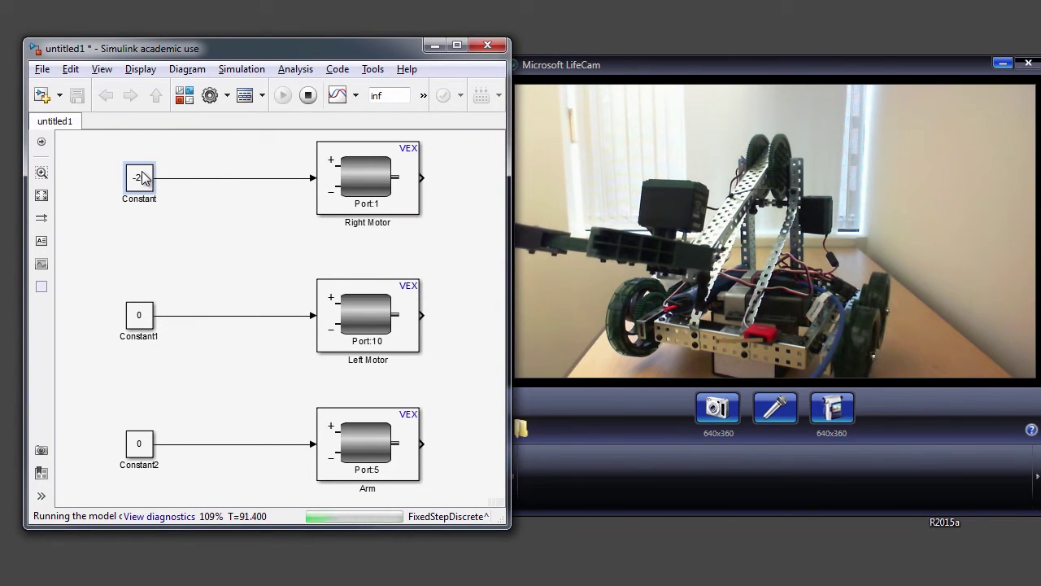
pyautogui.click(140, 177)
pyautogui.doubleClick(141, 177)
pyautogui.write('0')
pyautogui.press('Return')
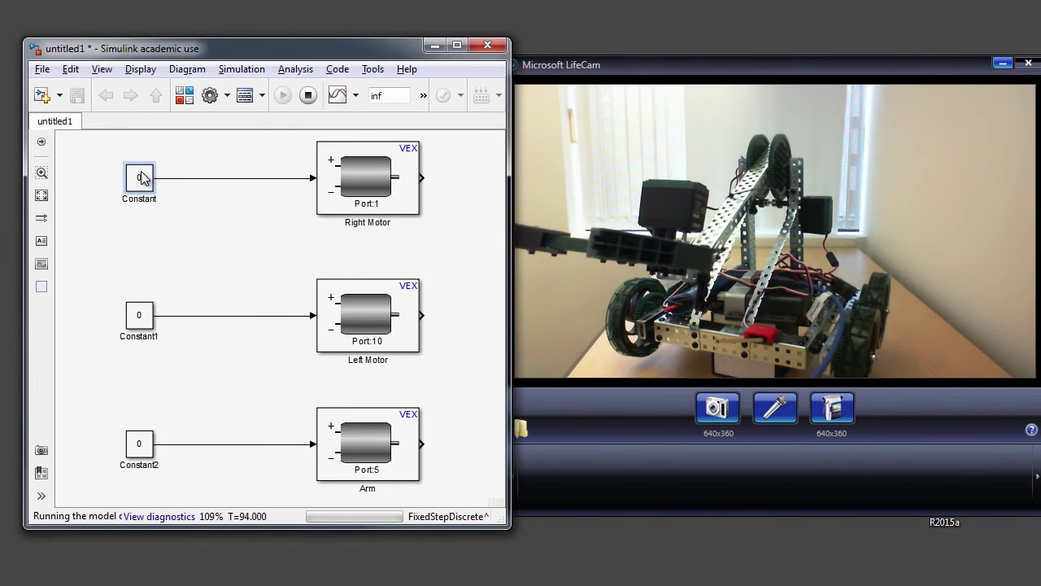
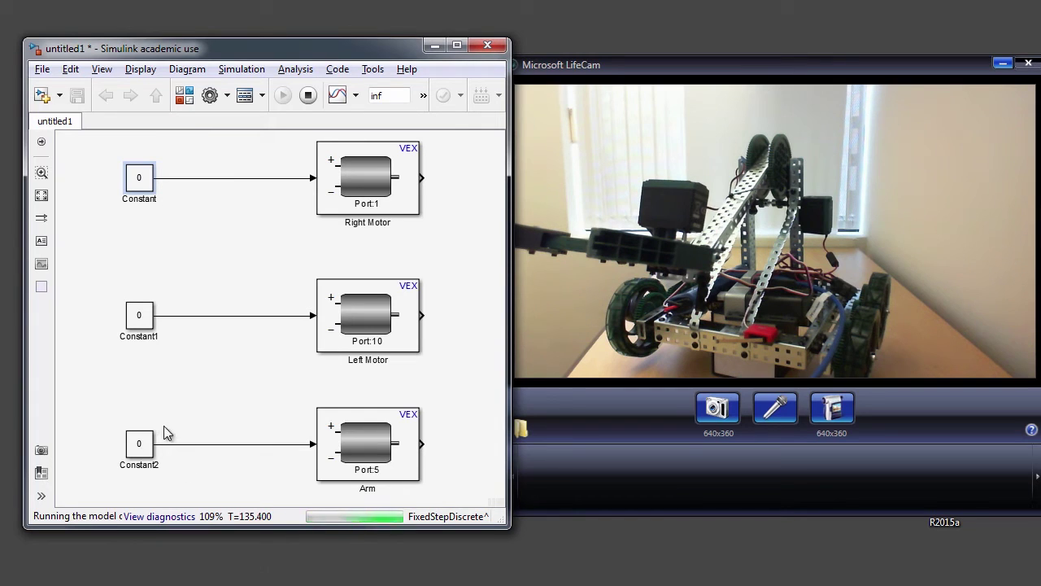
# Set the Arm motor's constant input to 20 while the model runs, keeping its parameter dialog fully visible.
pyautogui.click(140, 446)
pyautogui.doubleClick(140, 446)
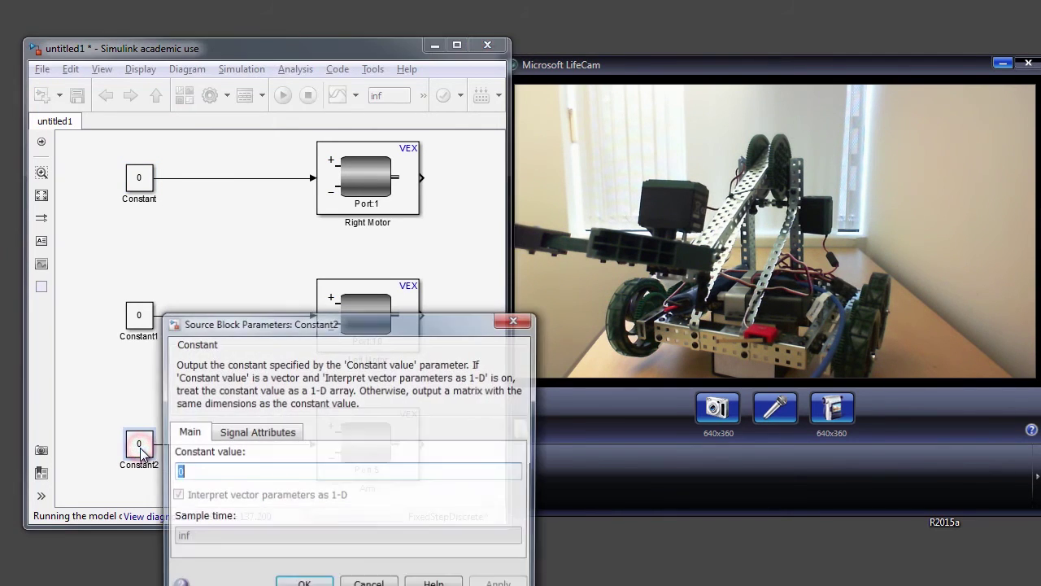
pyautogui.moveTo(340, 323); pyautogui.dragTo(307, 156)
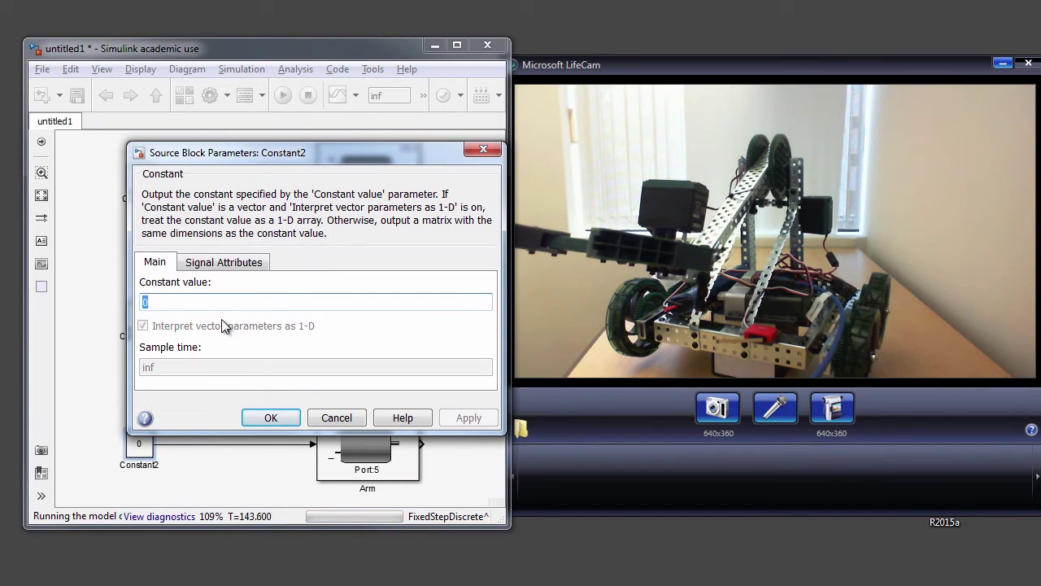
pyautogui.write('20')
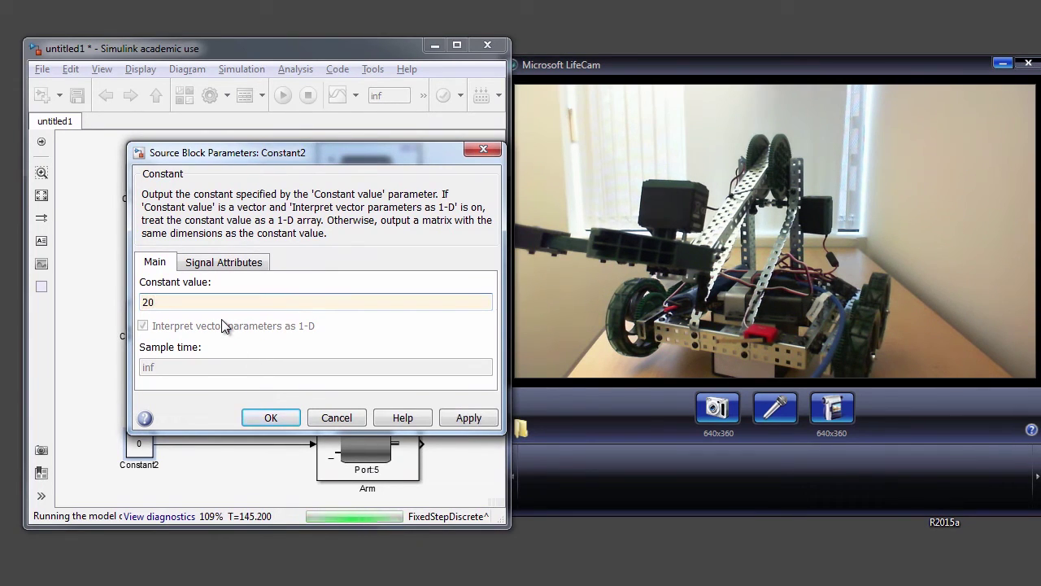
pyautogui.press('Return')
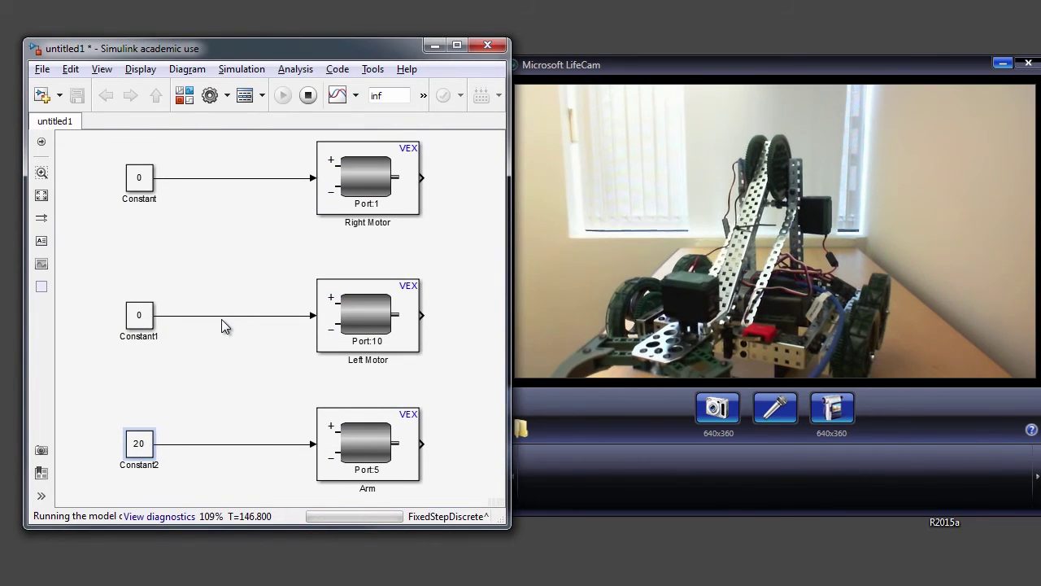
# Set the Arm motor's constant input to -20 to drive the arm in the opposite direction.
pyautogui.click(137, 446)
pyautogui.doubleClick(138, 447)
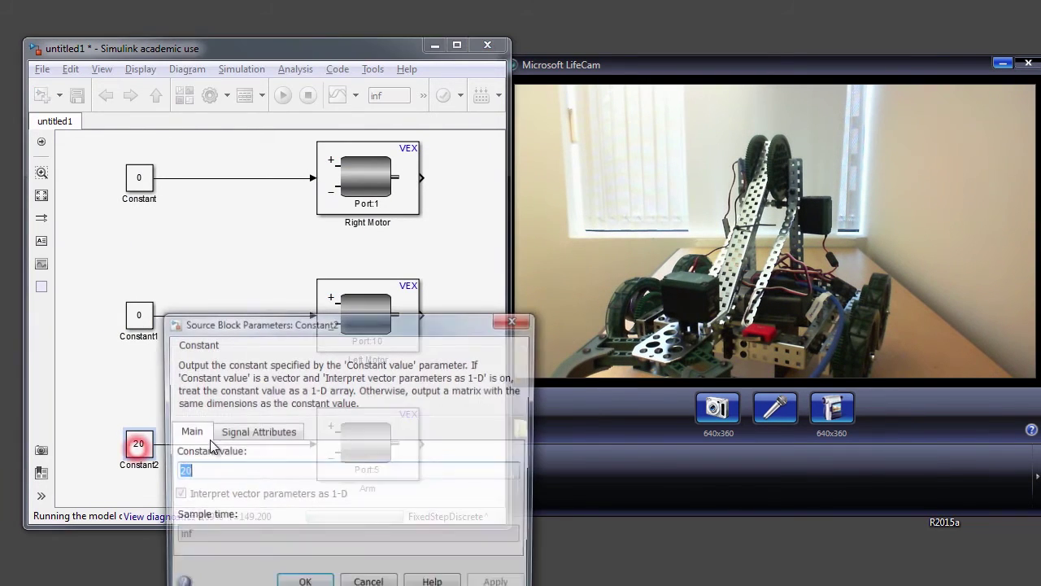
pyautogui.write('-')
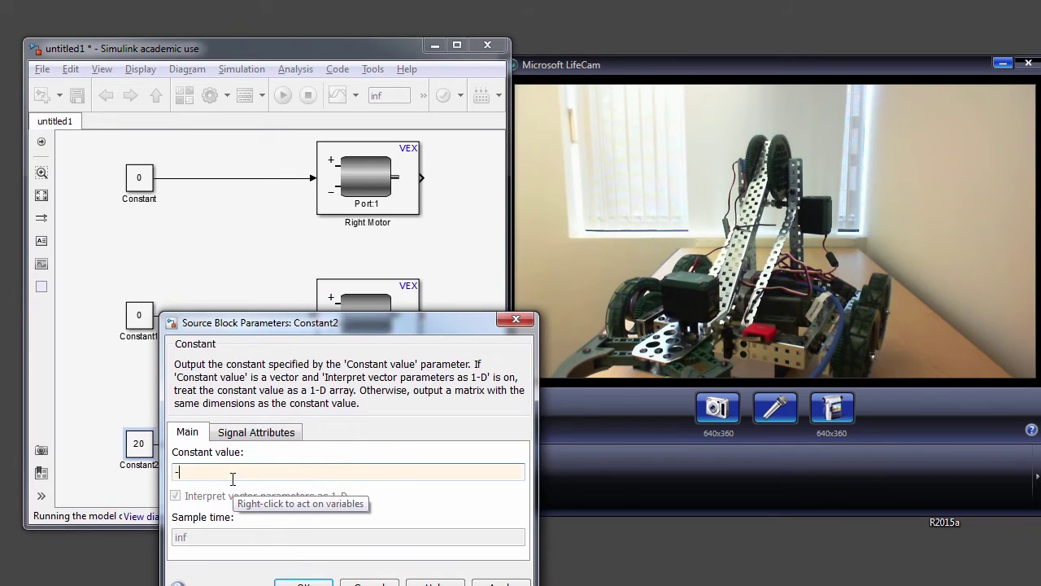
pyautogui.press('Return')
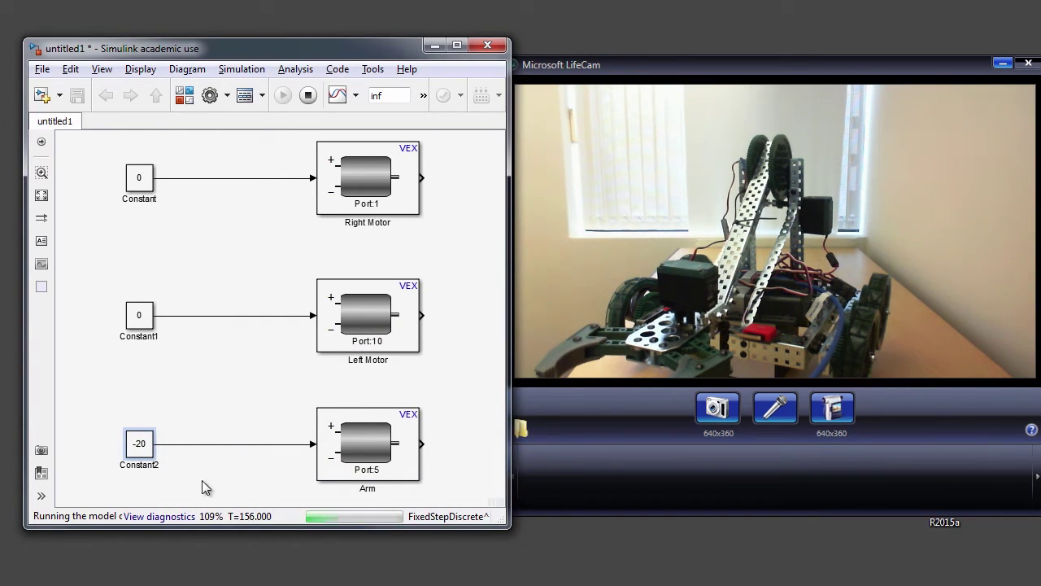
# Set the Arm motor's constant input to -25 to raise the arm with more power.
pyautogui.doubleClick(140, 456)
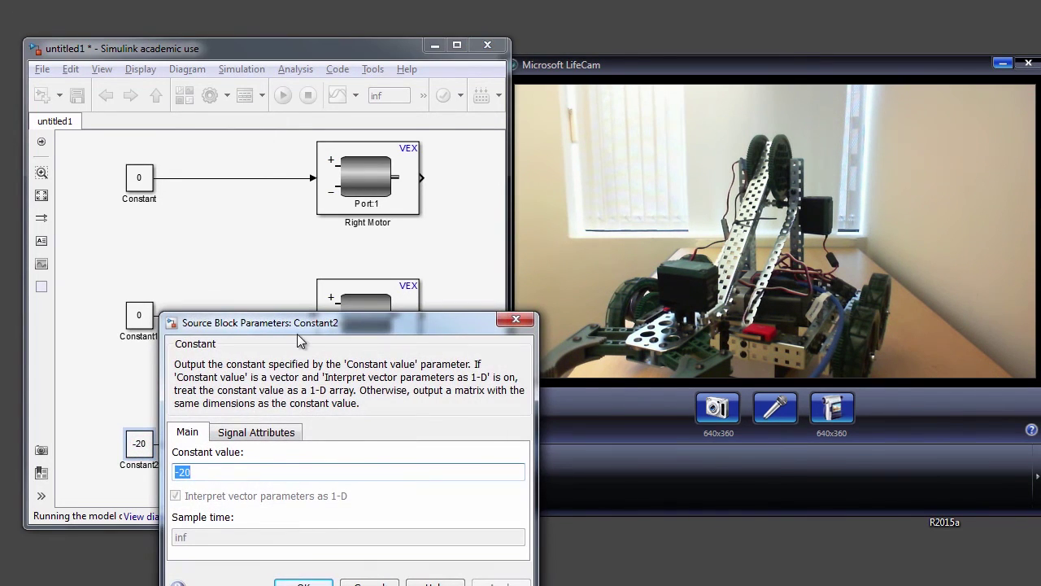
pyautogui.write('-25')
pyautogui.press('Return')
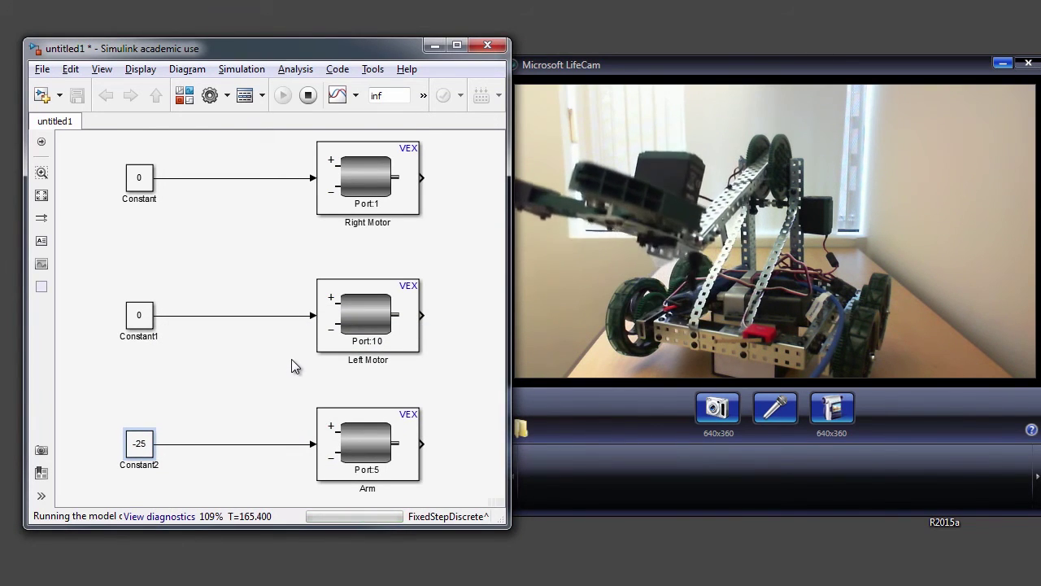
# Stop the arm by setting the Arm motor's constant input to 0.
pyautogui.doubleClick(141, 450)
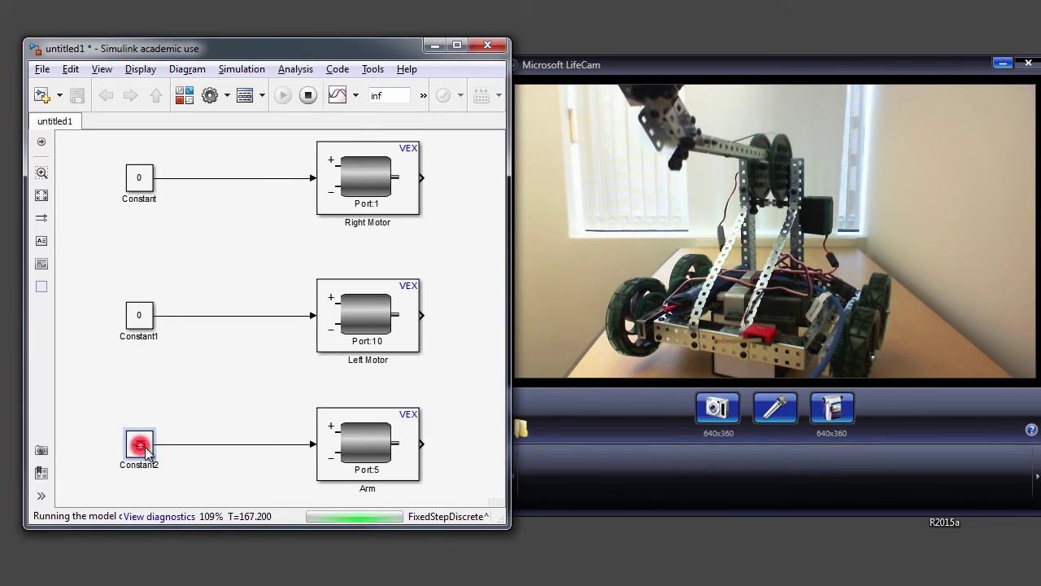
pyautogui.write('0')
pyautogui.press('Return')
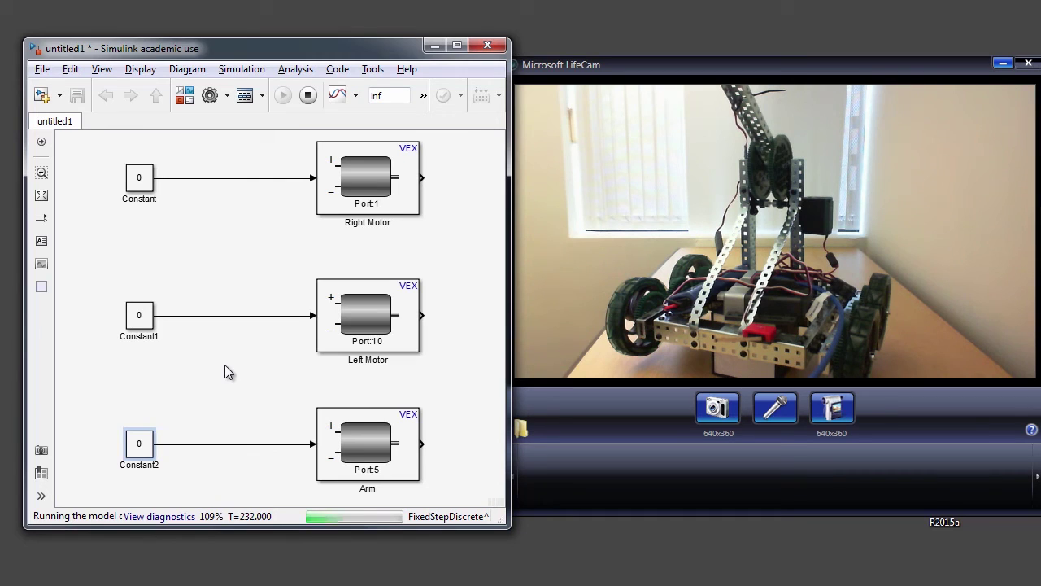
# Lower the arm by setting the Arm motor's constant input to 20.
pyautogui.doubleClick(140, 445)
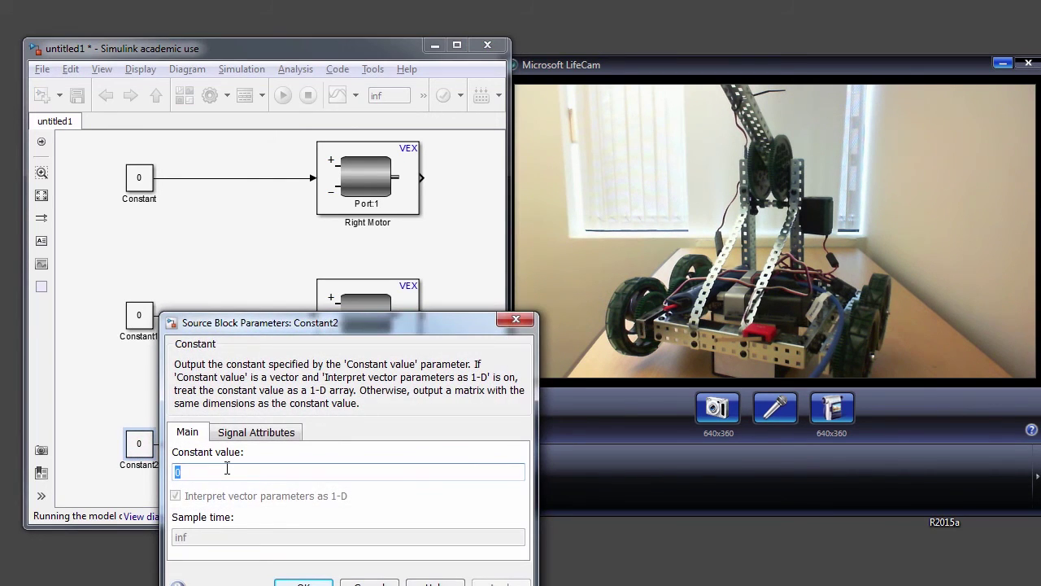
pyautogui.write('20')
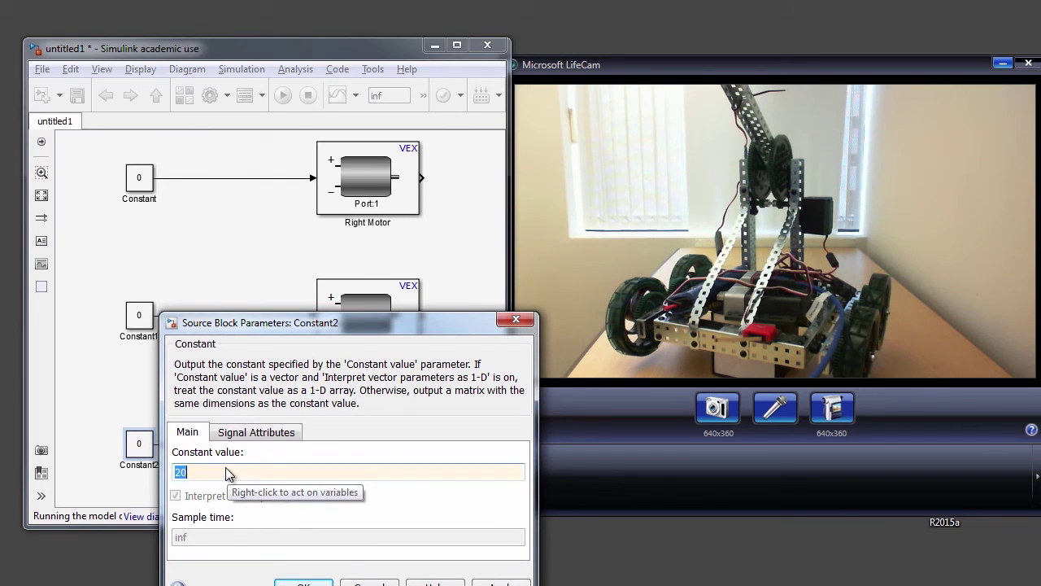
pyautogui.press('Return')
pyautogui.click(139, 447)
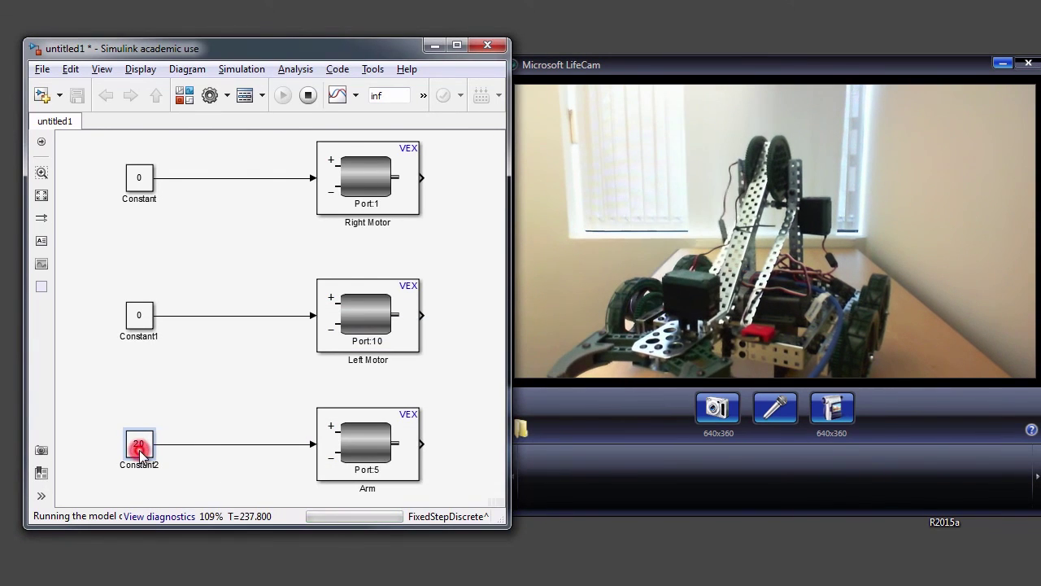
pyautogui.doubleClick(140, 449)
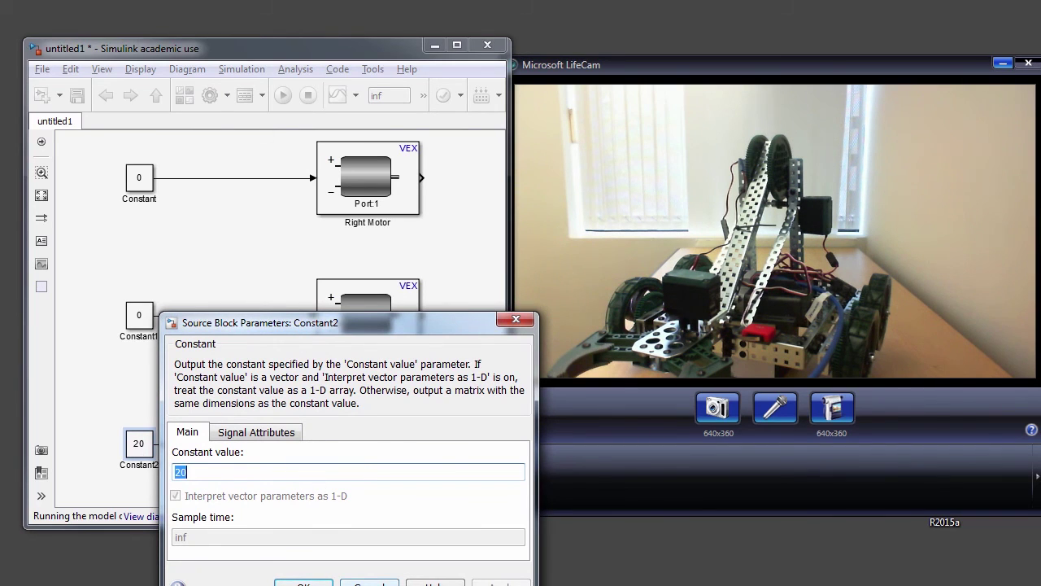
pyautogui.click(303, 582)
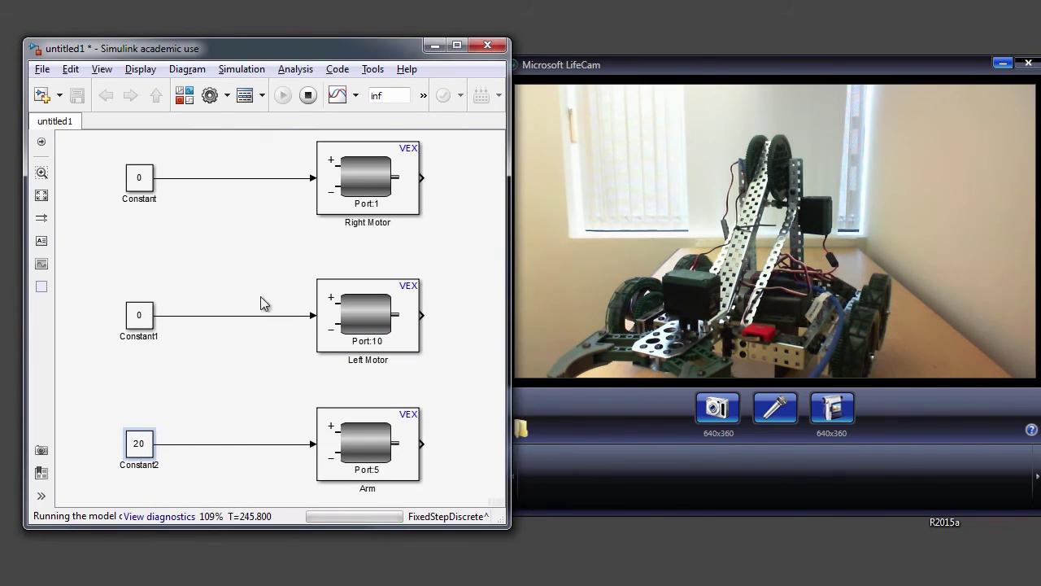
pyautogui.doubleClick(143, 452)
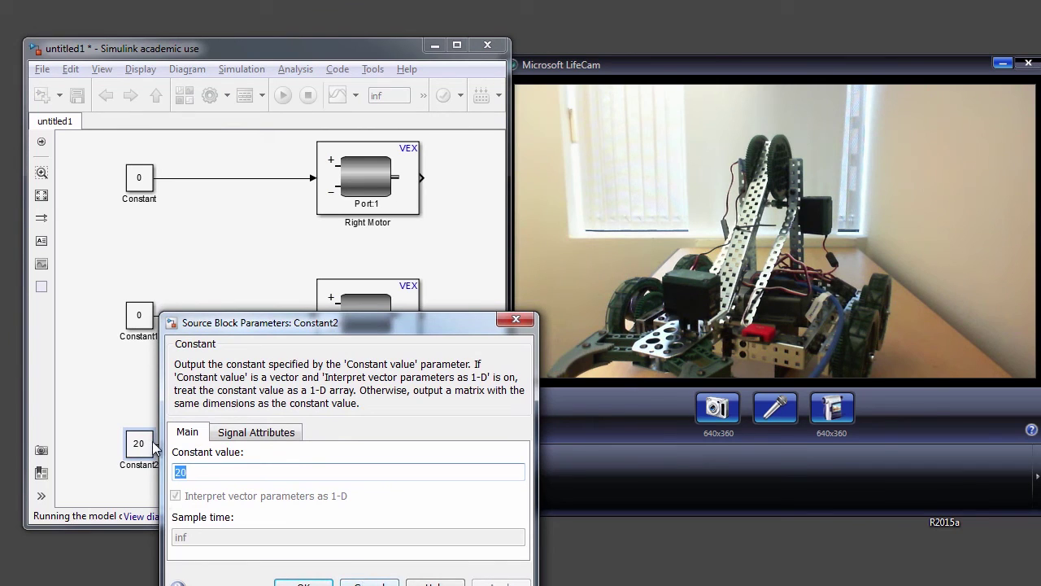
pyautogui.moveTo(242, 328); pyautogui.dragTo(242, 196)
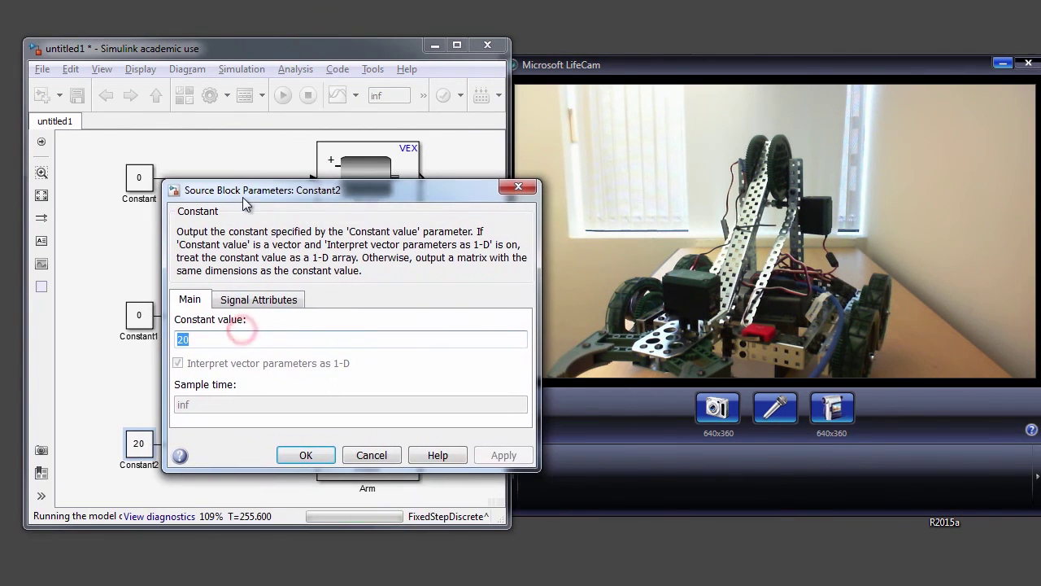
pyautogui.click(365, 455)
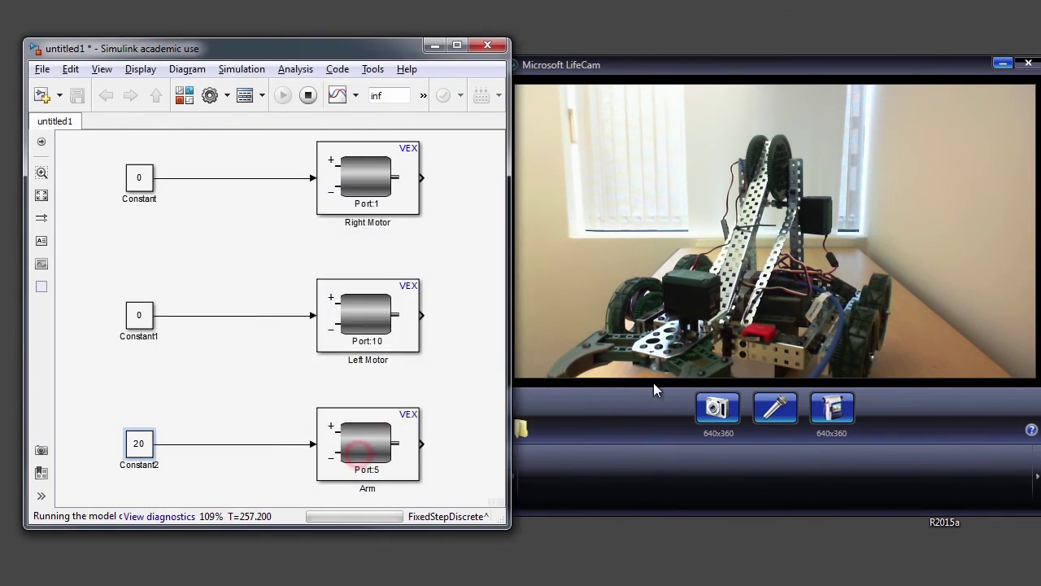
pyautogui.click(207, 376)
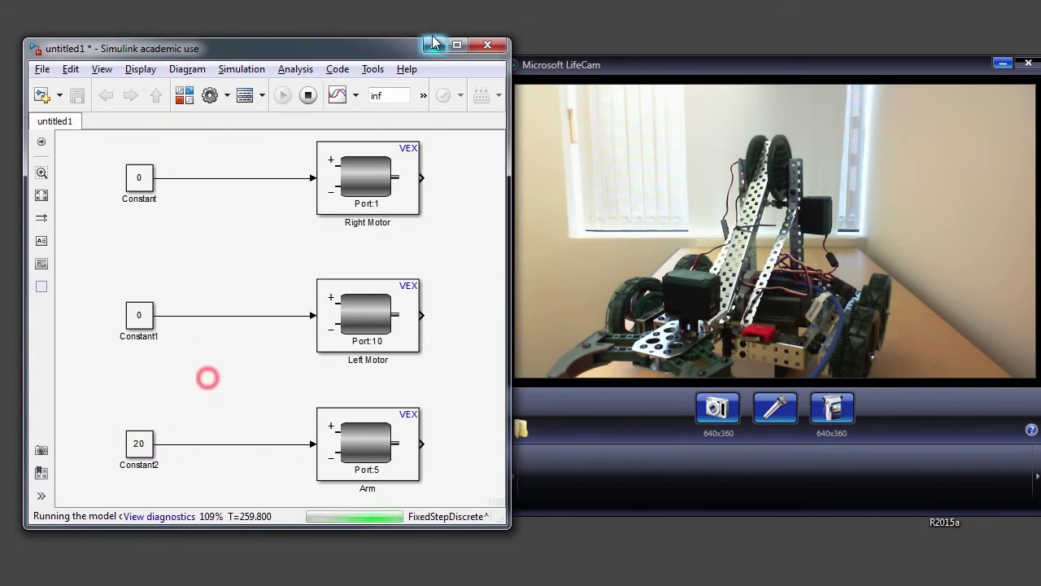
# Stop the running model and add a Manual Switch block above the line between Constant2 and the Arm motor.
pyautogui.click(307, 97)
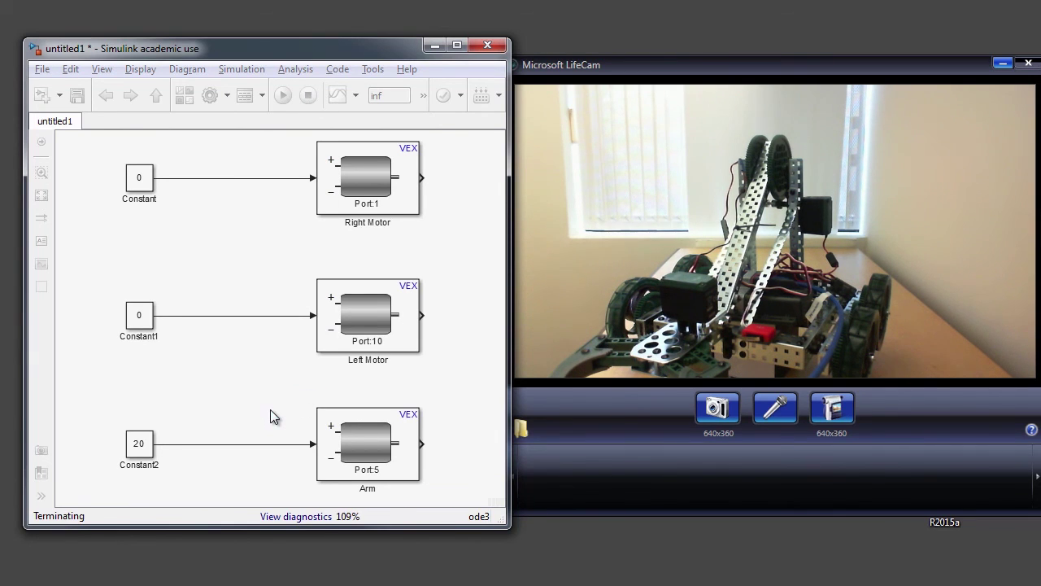
pyautogui.click(239, 410)
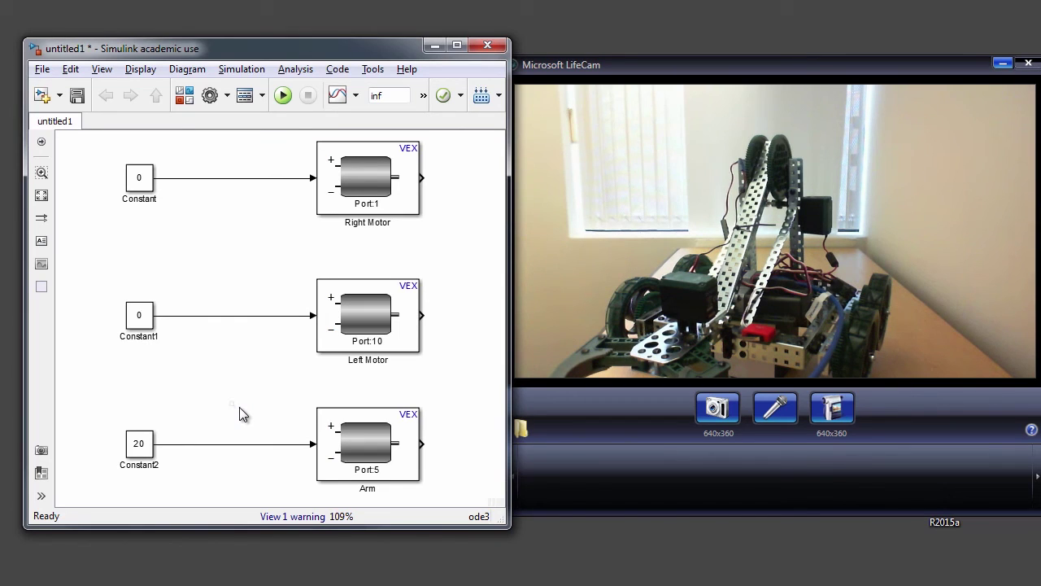
pyautogui.click(239, 407)
pyautogui.write('Man')
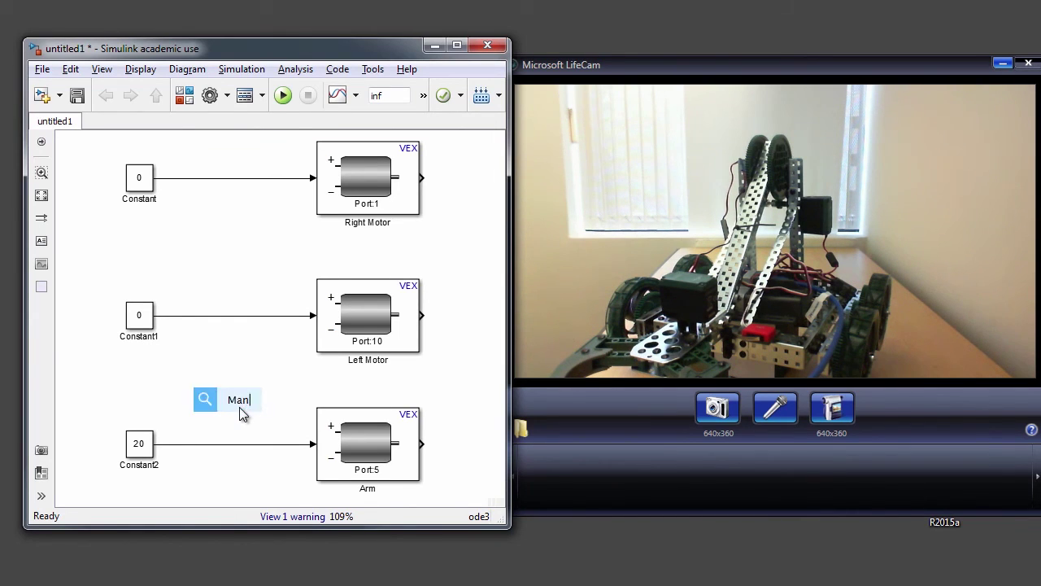
pyautogui.write('ual Switch')
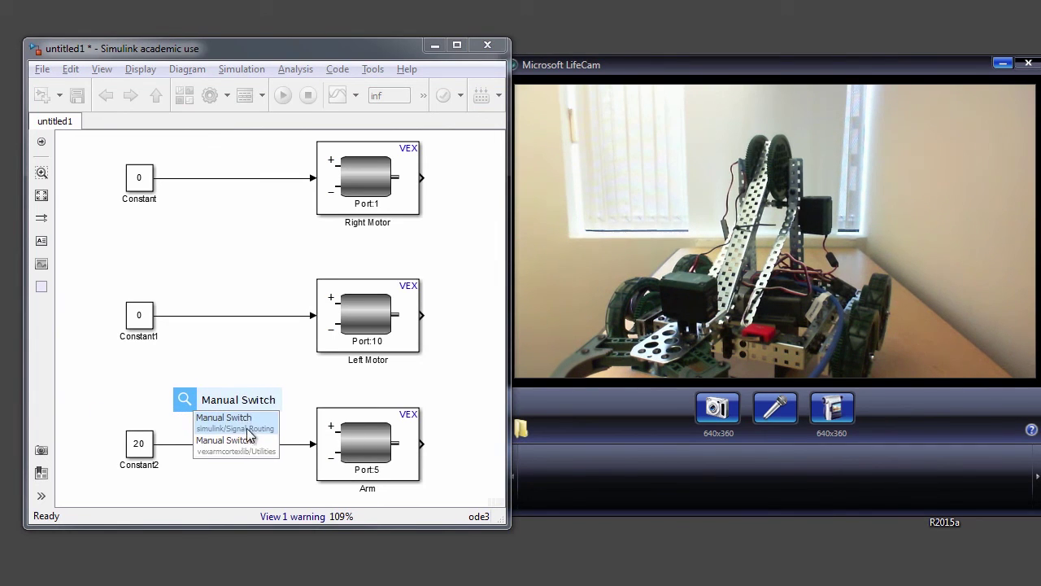
pyautogui.click(245, 441)
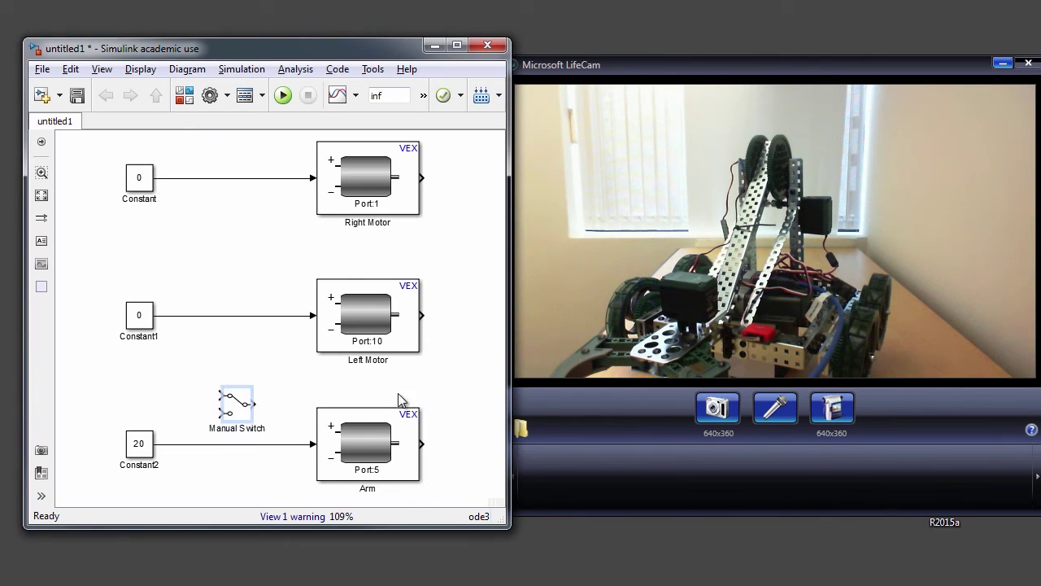
pyautogui.moveTo(241, 416); pyautogui.dragTo(243, 401)
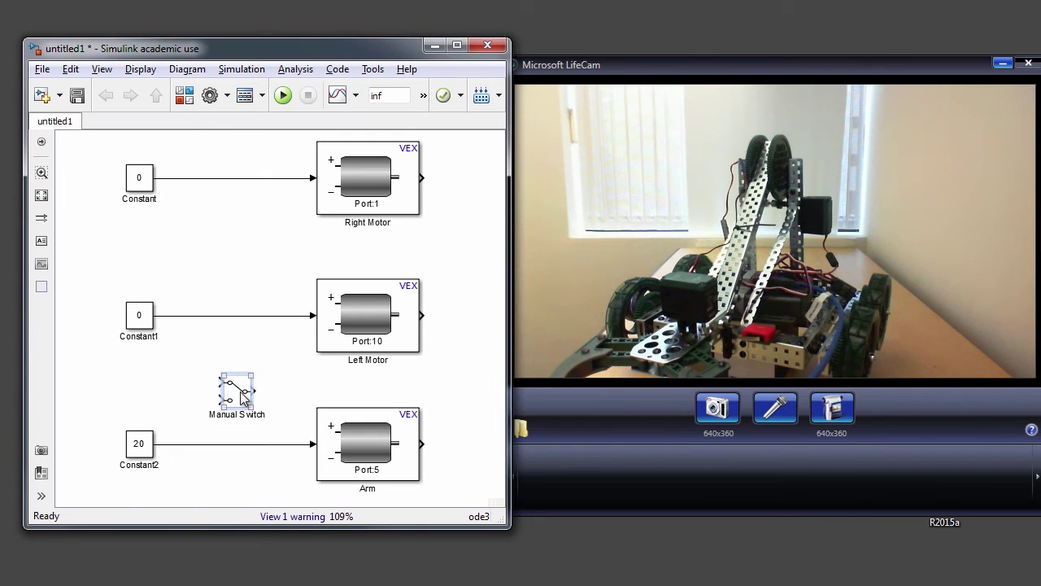
# Delete the line from Constant2 to the Arm motor and move the Manual Switch into the gap between them.
pyautogui.click(203, 442)
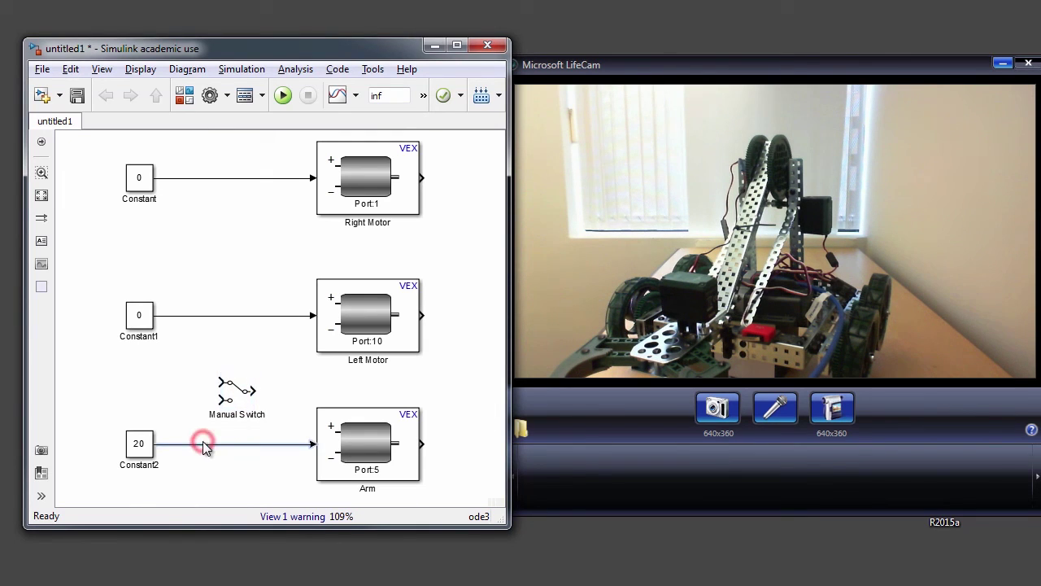
pyautogui.press('Delete')
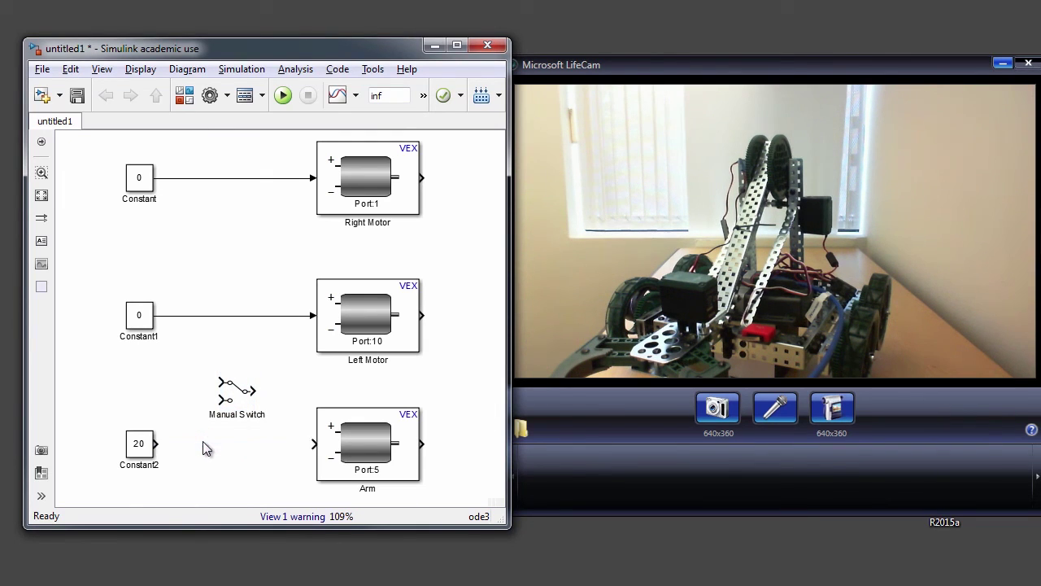
pyautogui.click(240, 385)
pyautogui.moveTo(236, 405); pyautogui.dragTo(214, 452)
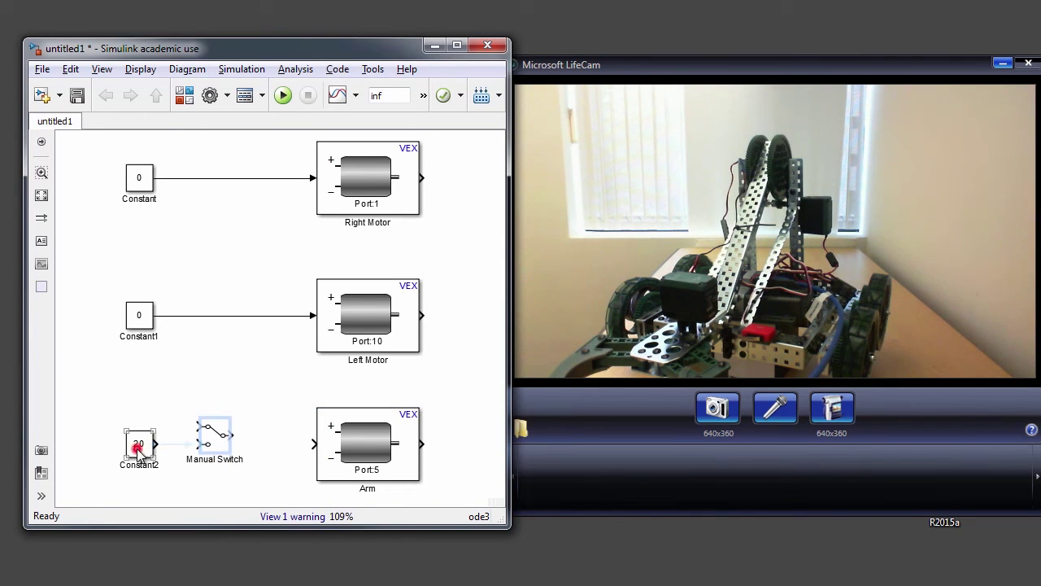
# Wire Constant2 to the Manual Switch's upper input, and wire a copy of Constant2 placed below it to the lower input.
pyautogui.moveTo(138, 445)
pyautogui.mouseDown()
pyautogui.moveTo(129, 419)
pyautogui.moveTo(198, 430)
pyautogui.mouseUp()
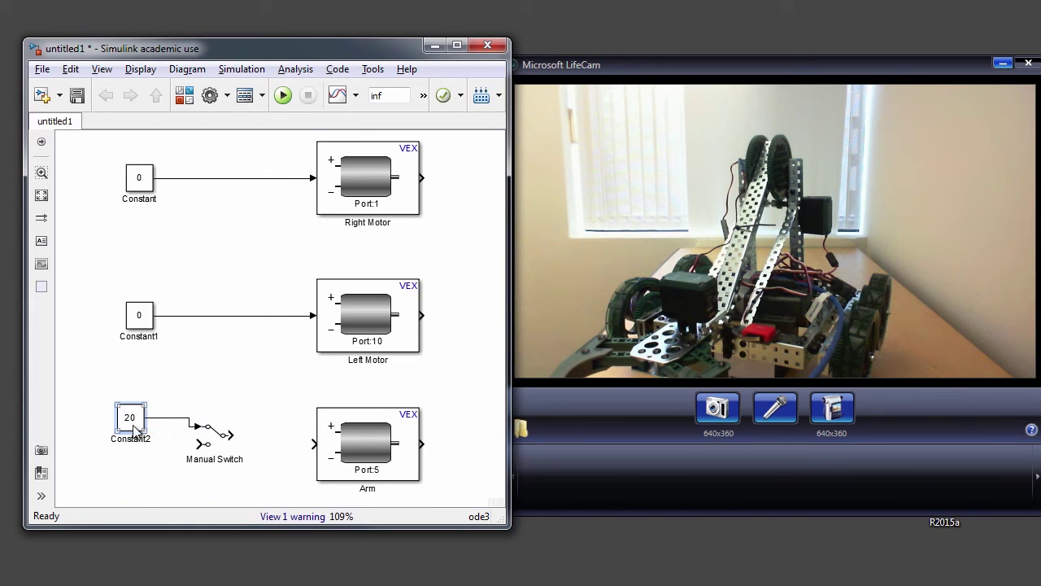
pyautogui.moveTo(135, 431)
pyautogui.mouseDown()
pyautogui.moveTo(140, 481)
pyautogui.moveTo(198, 444)
pyautogui.mouseUp()
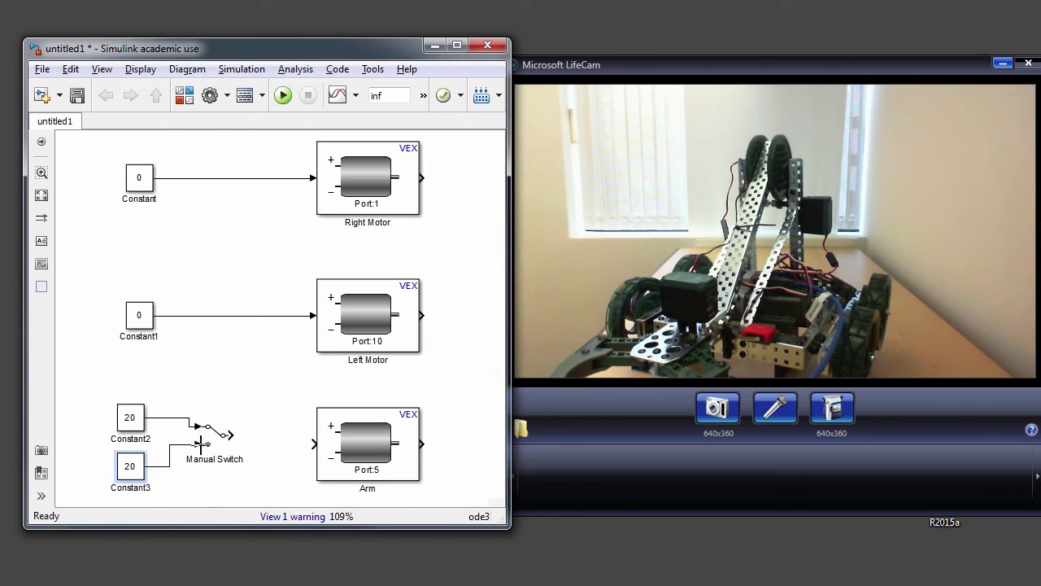
# Set Constant3's value to -20 and wire the Manual Switch's output to the Arm motor's input.
pyautogui.doubleClick(134, 470)
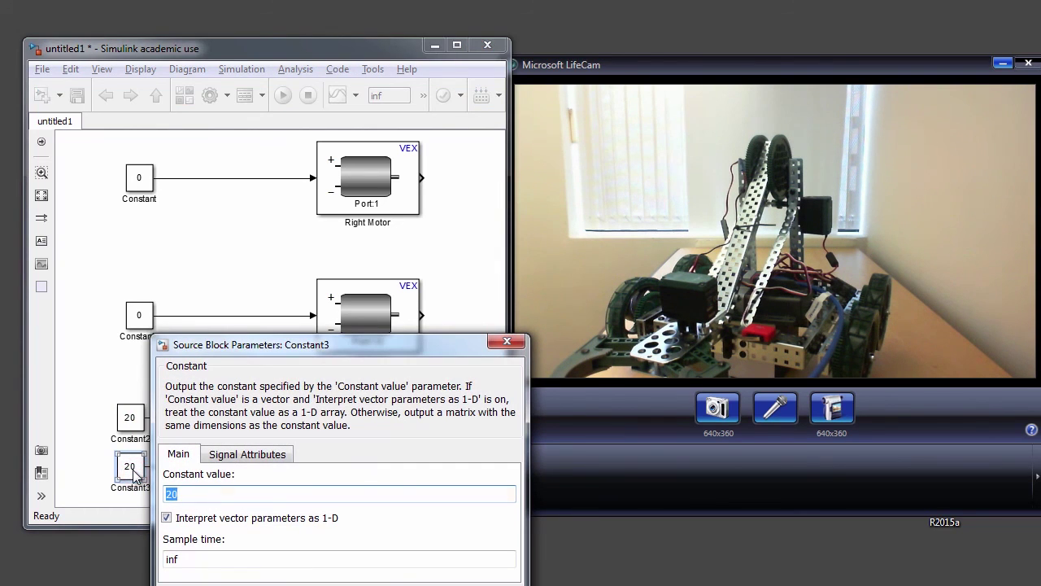
pyautogui.write('-20')
pyautogui.press('Return')
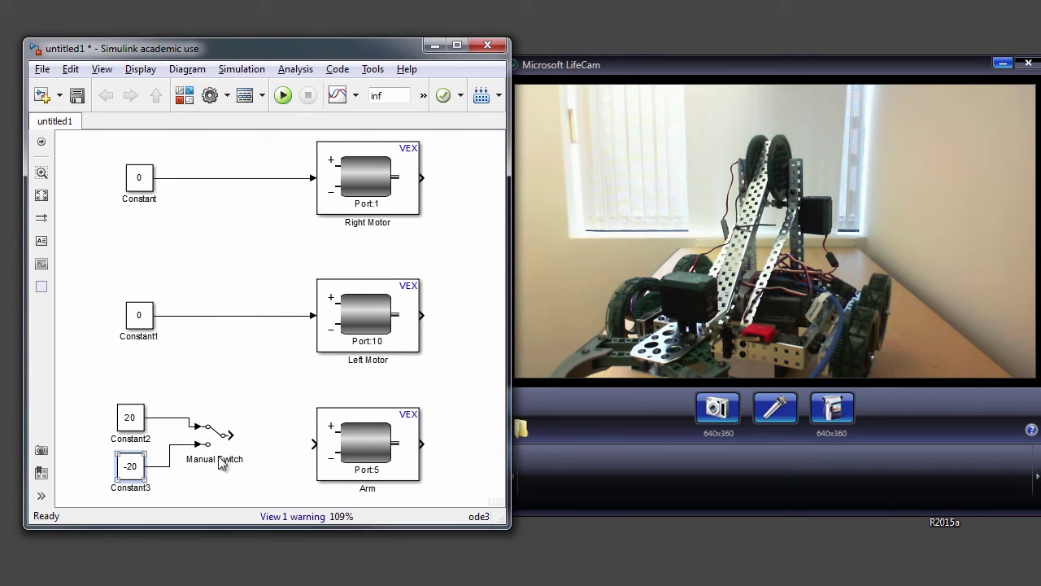
pyautogui.moveTo(234, 435); pyautogui.dragTo(313, 444)
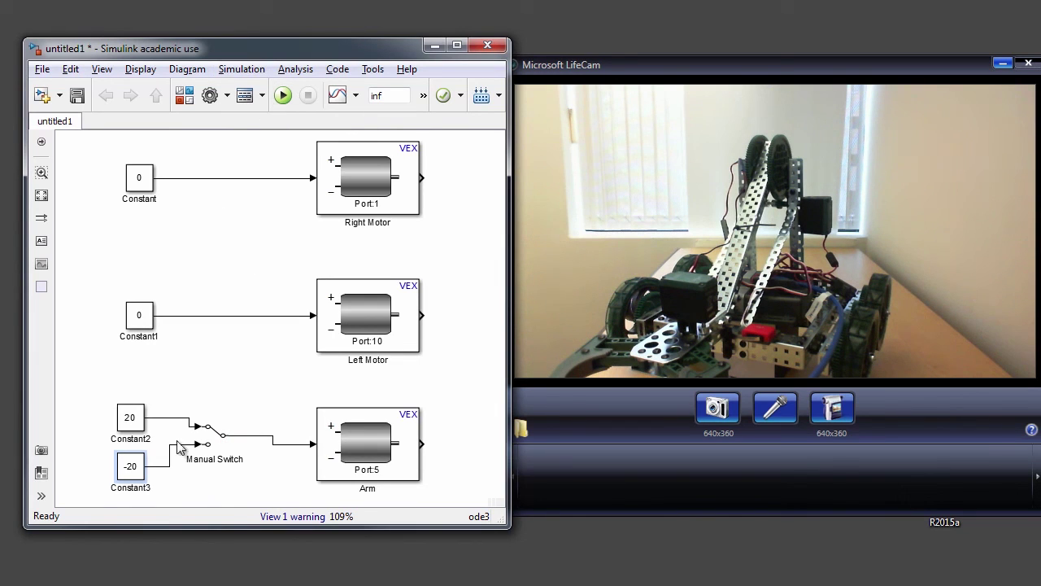
# Toggle the Manual Switch between its two inputs, leaving it on the lower one fed by Constant3.
pyautogui.doubleClick(217, 438)
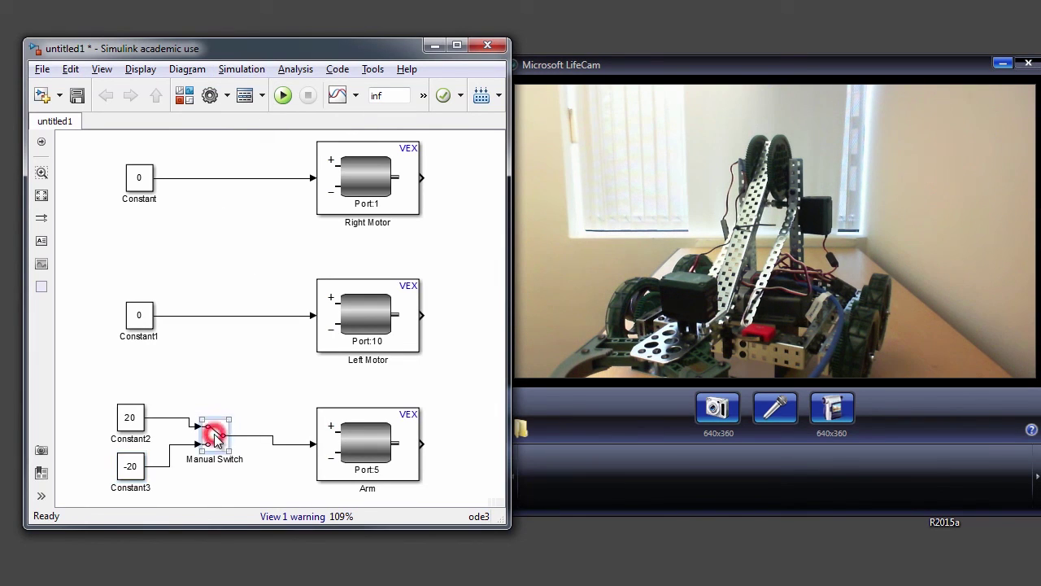
pyautogui.doubleClick(216, 437)
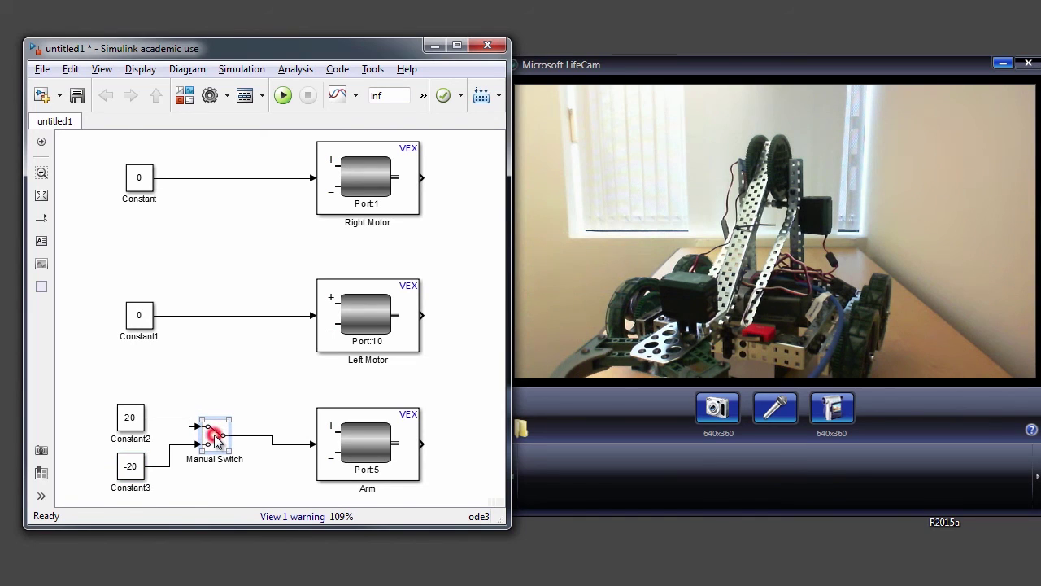
pyautogui.doubleClick(217, 438)
pyautogui.doubleClick(217, 441)
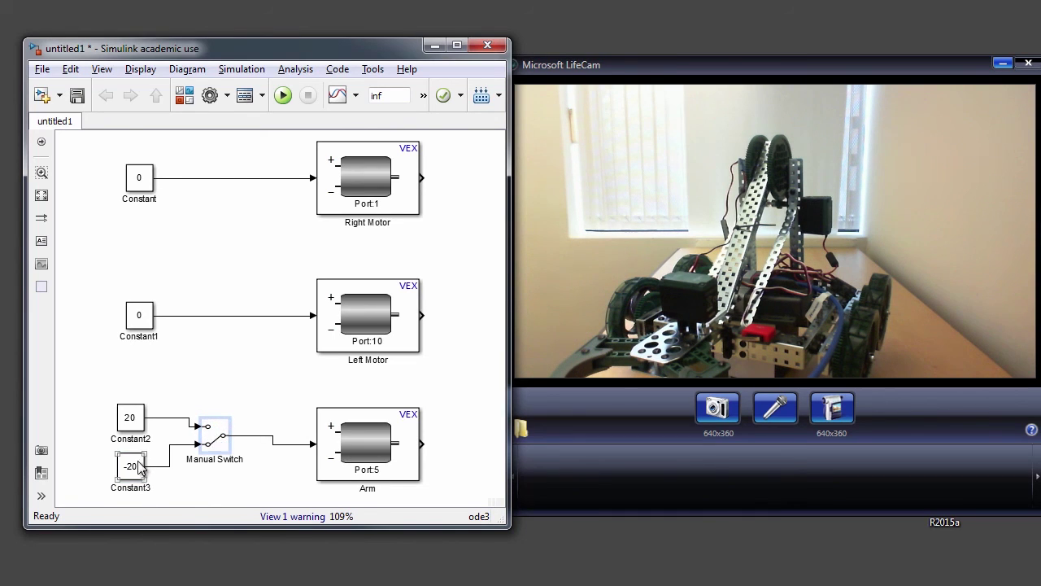
pyautogui.click(135, 422)
pyautogui.click(348, 470)
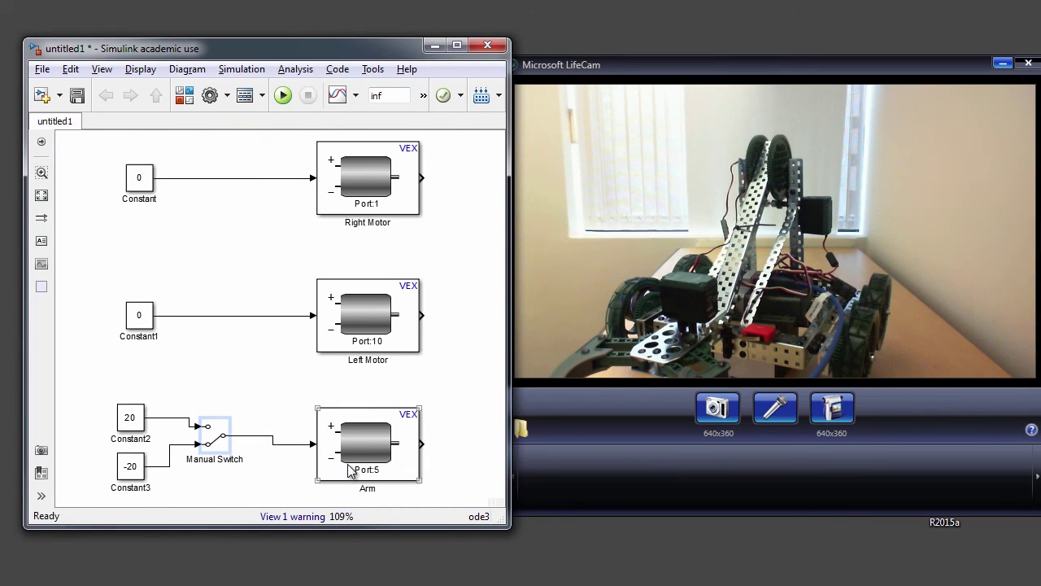
pyautogui.click(286, 549)
pyautogui.click(221, 452)
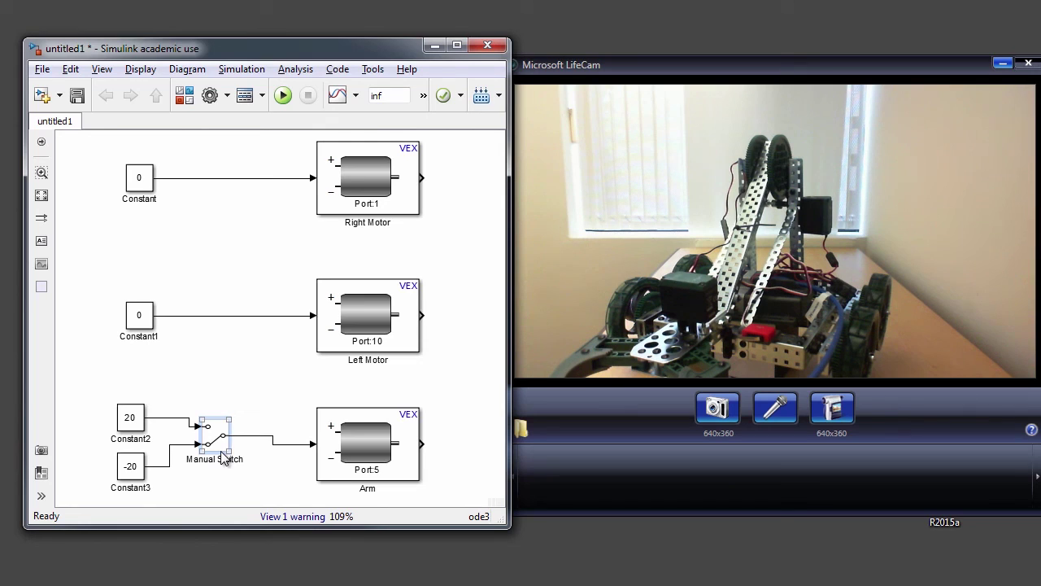
pyautogui.click(358, 462)
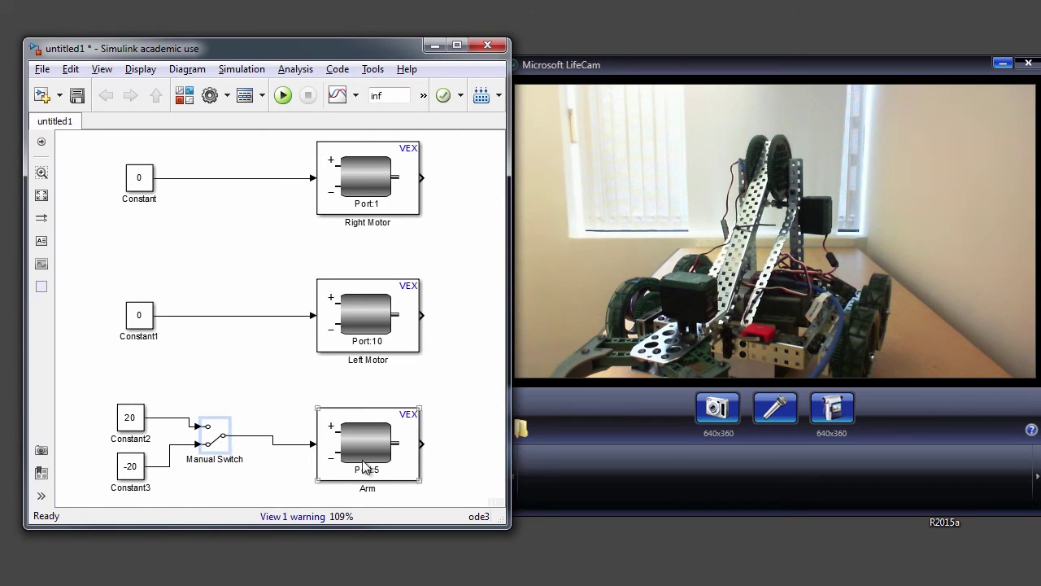
pyautogui.click(140, 461)
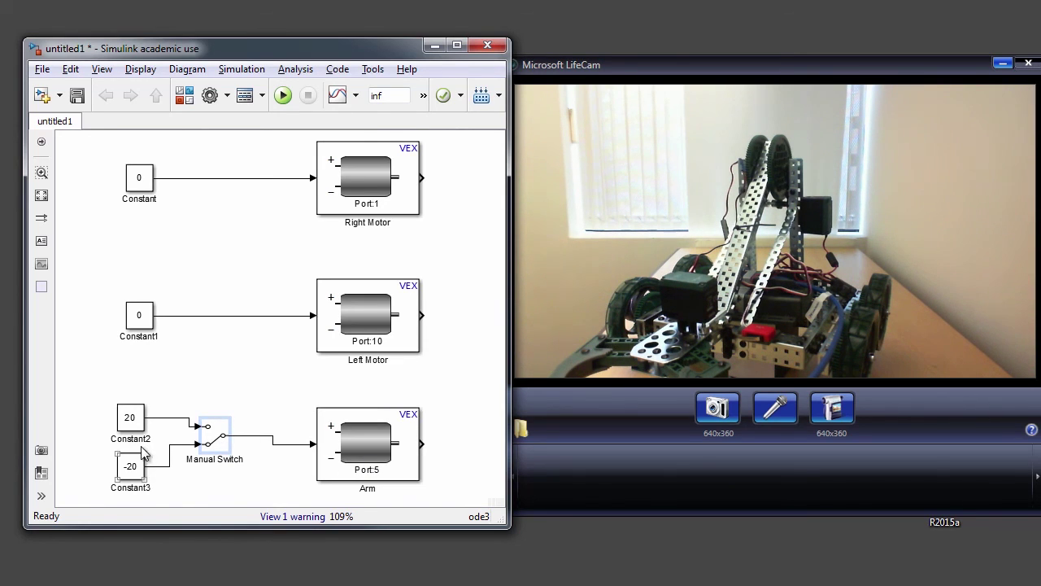
pyautogui.click(226, 474)
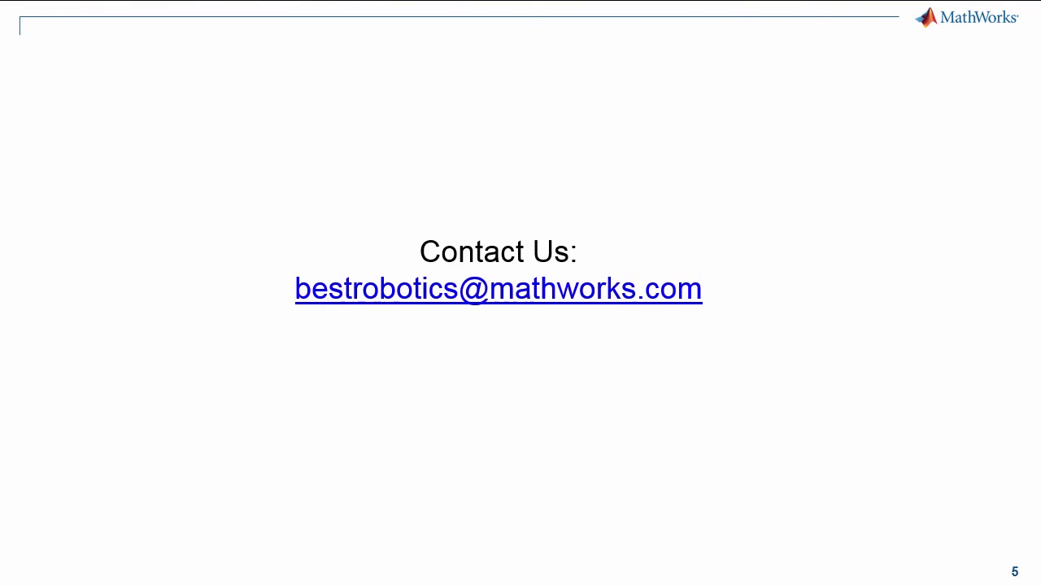